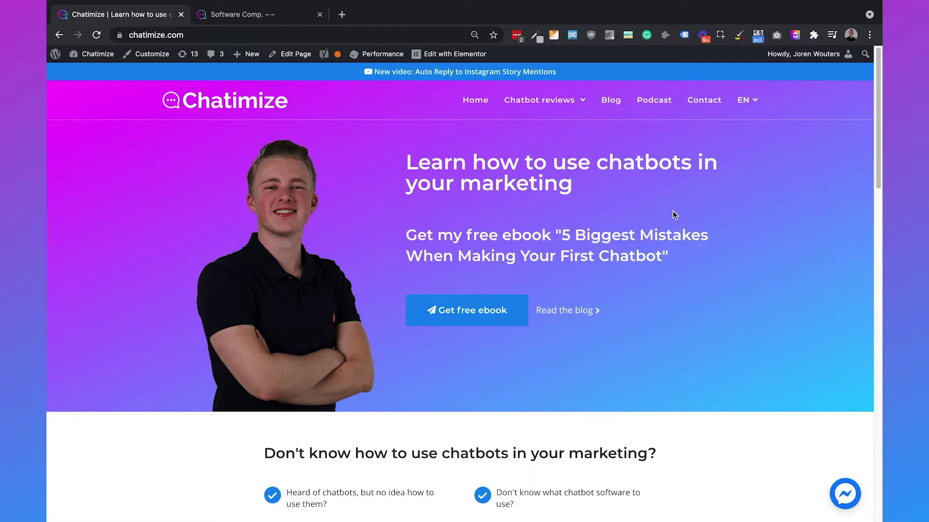
Step: Open the Tidio website through the address chatimize.com/tidio
left_click(361, 36)
type("chatimize.com/ti")
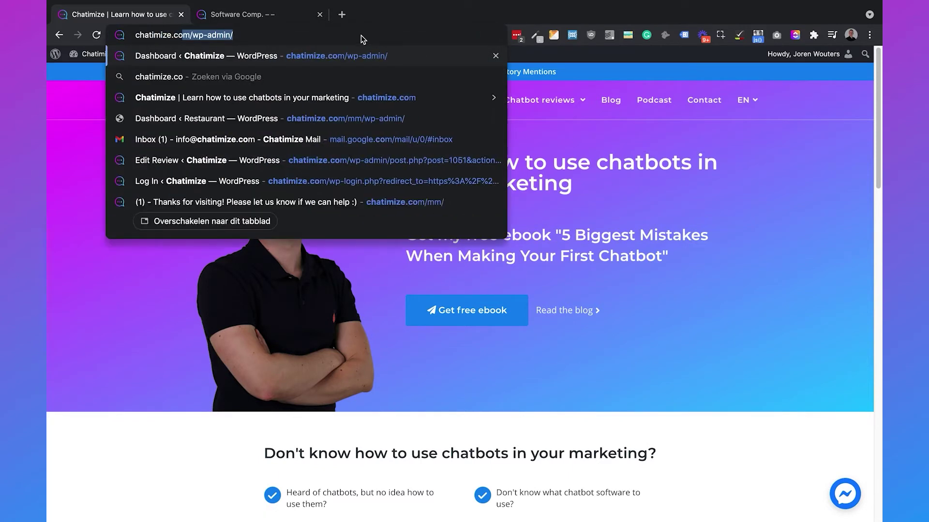
type("dio")
key("Return")
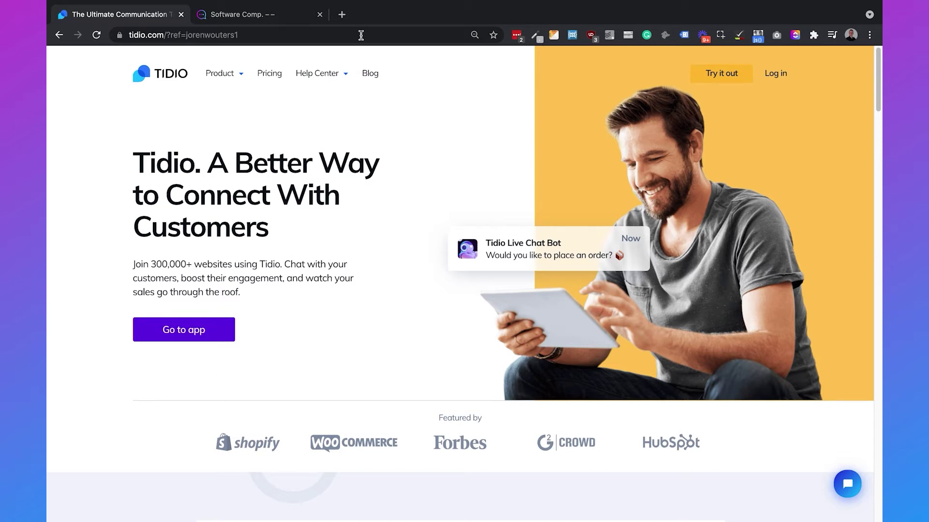
Step: Go to the login page for existing Tidio accounts and log in with the saved email and password
left_click(721, 74)
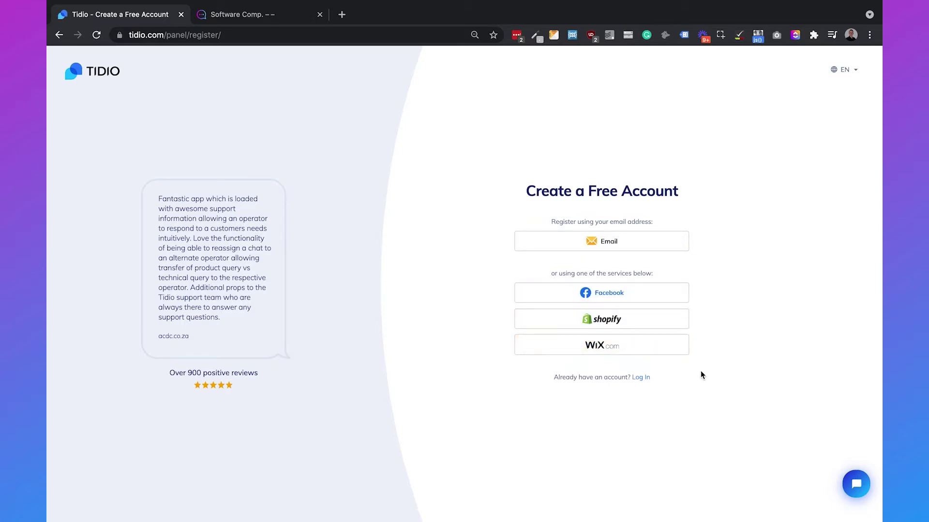
left_click(642, 377)
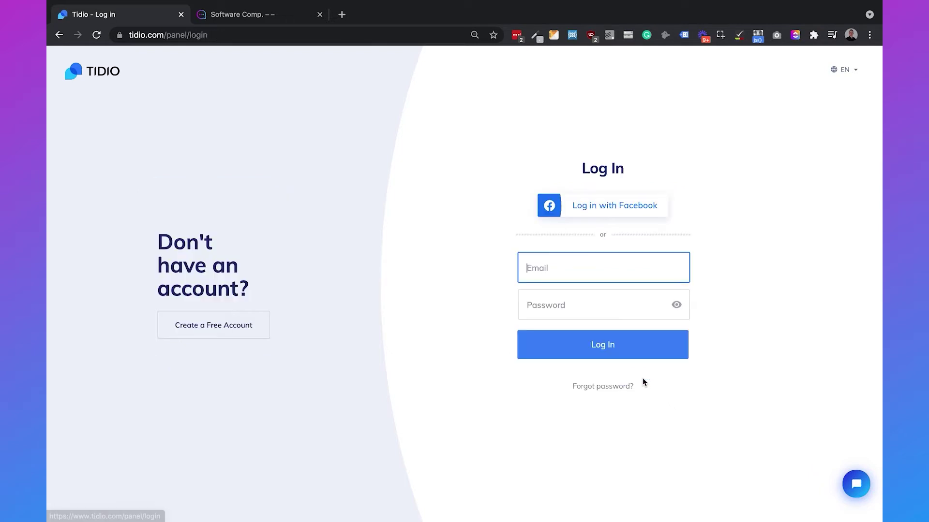
left_click(682, 266)
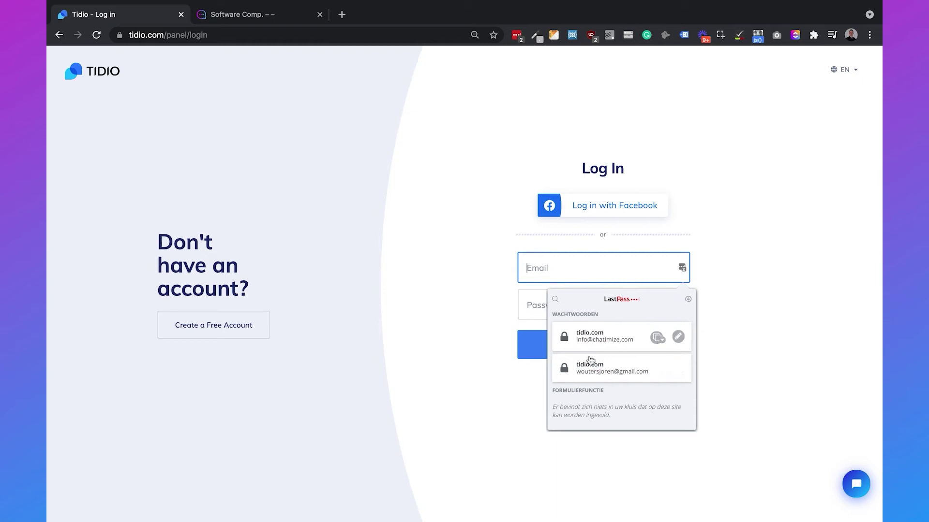
left_click(591, 355)
left_click(584, 347)
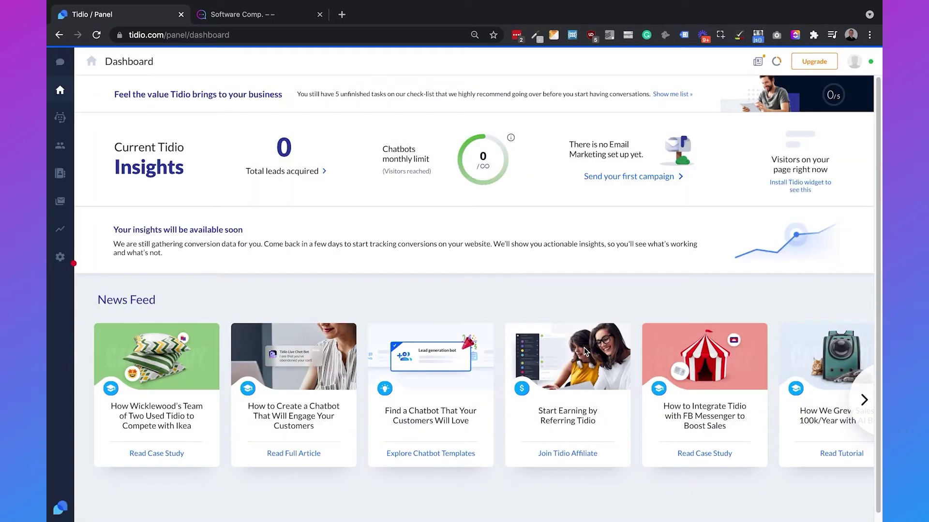
Step: Delete the existing "Welcome new visitors" chatbot from the chatbots list
left_click(62, 121)
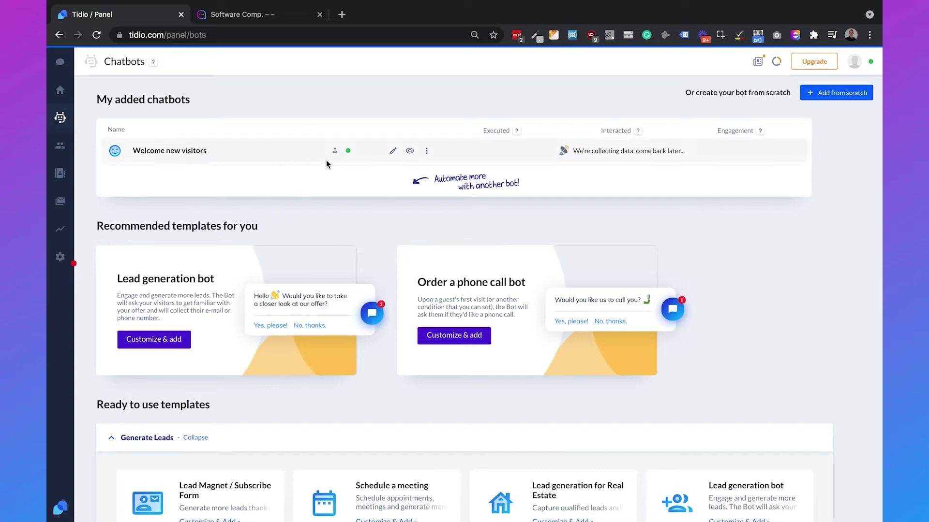
left_click(426, 150)
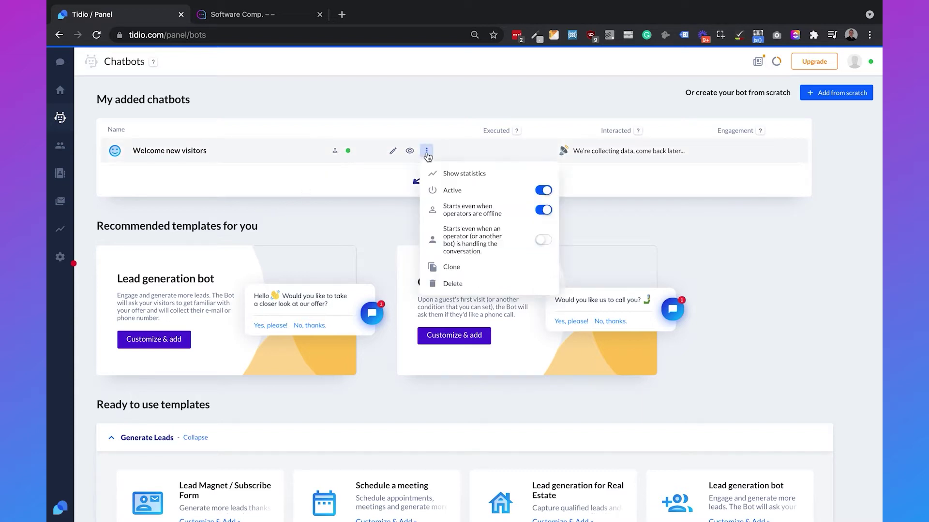
left_click(454, 284)
left_click(440, 334)
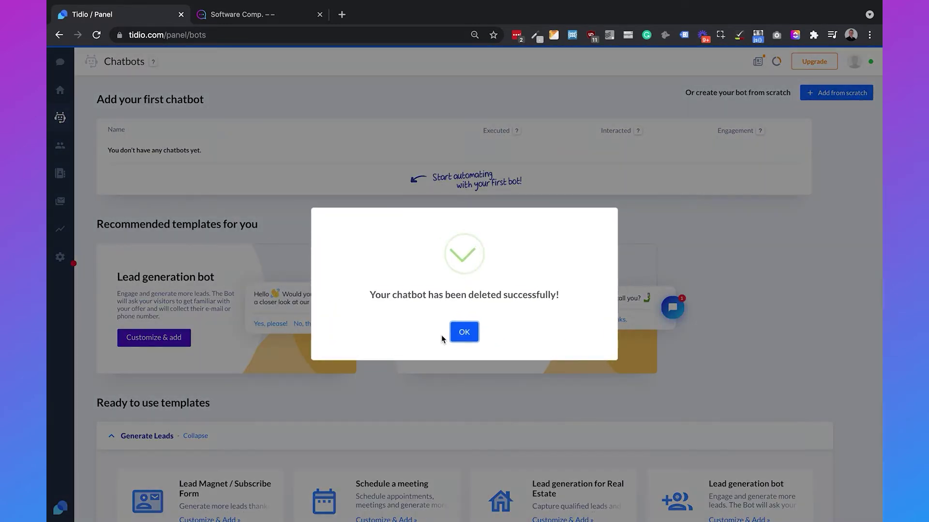
left_click(467, 335)
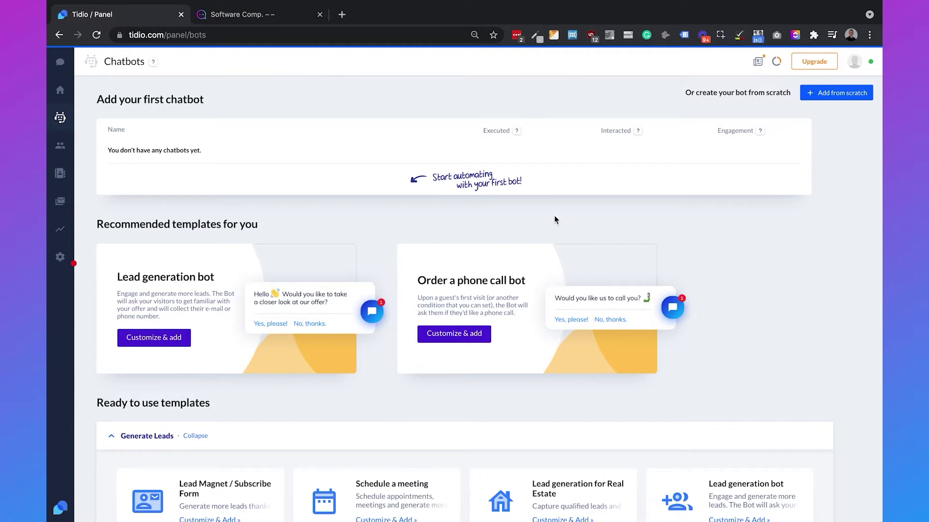
Step: Create a chatbot from scratch with the "Visitor Clicks on Chat Icon" trigger and add a Decision (Quick Replies) action below it
left_click(841, 93)
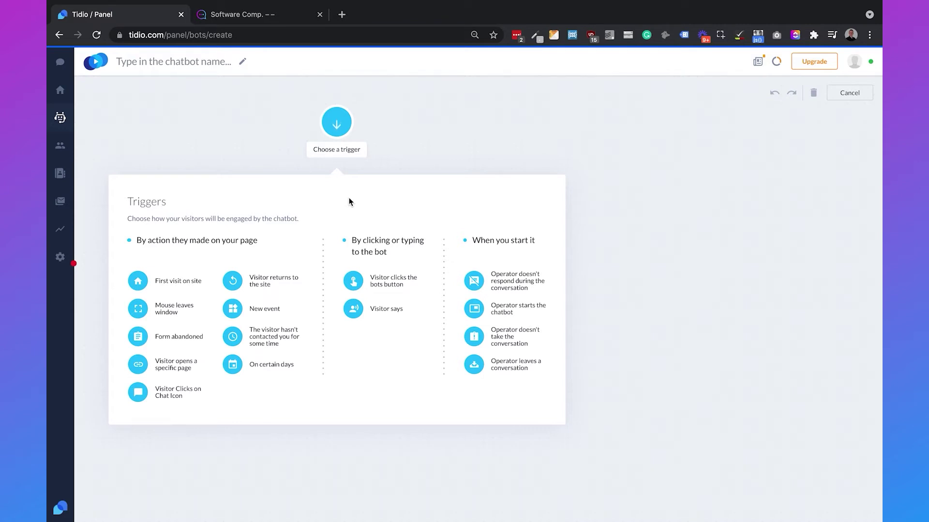
left_click(138, 395)
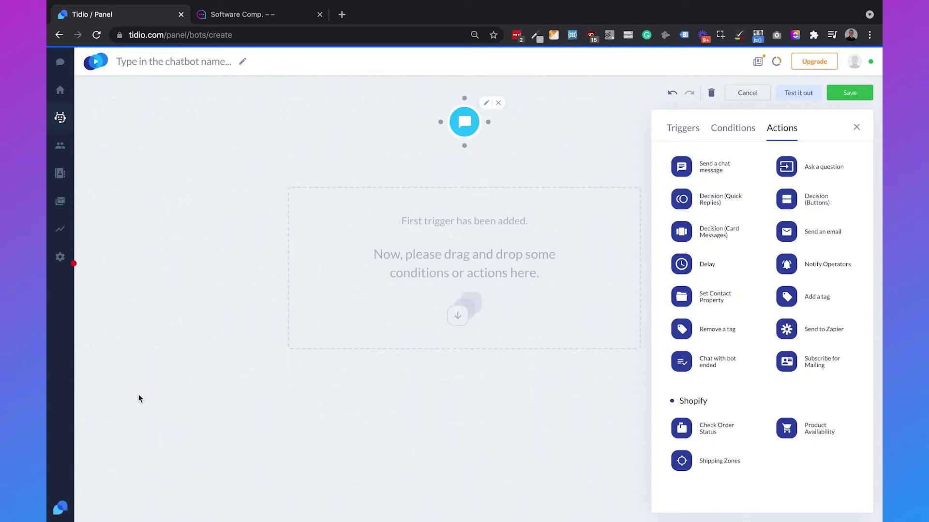
left_click_drag(682, 199, 448, 265)
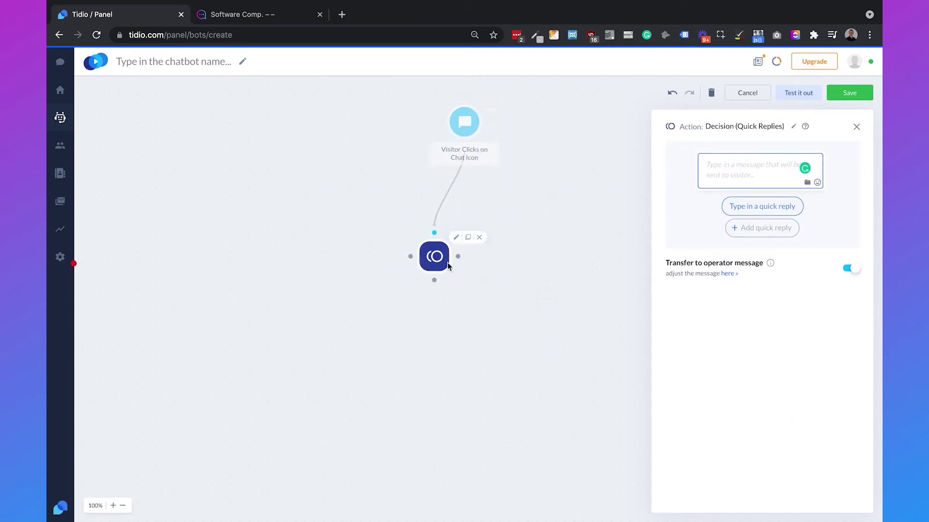
Step: Give the decision the message "Hey, how can I help you?" and the quick replies "What is Software Comp?" and "Pricing of Software Comp"
type("H")
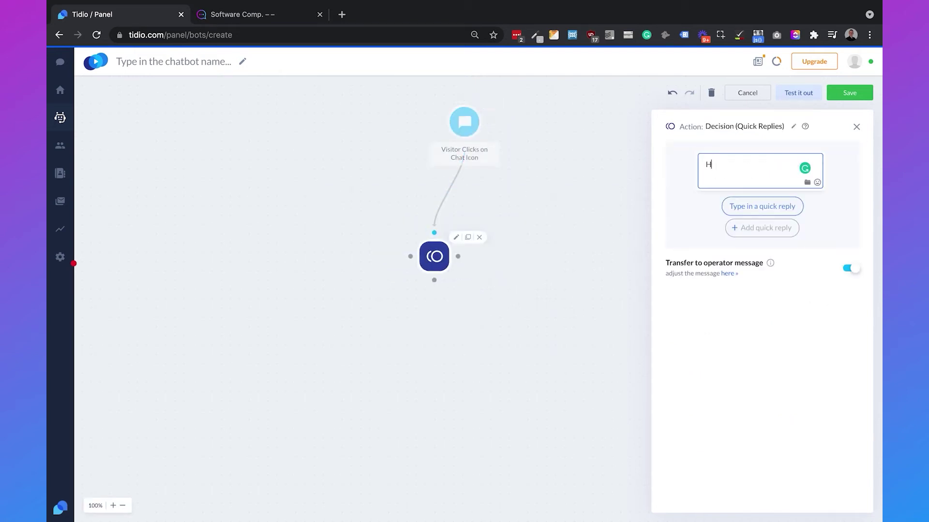
type("ey, how can I help you?")
left_click(698, 356)
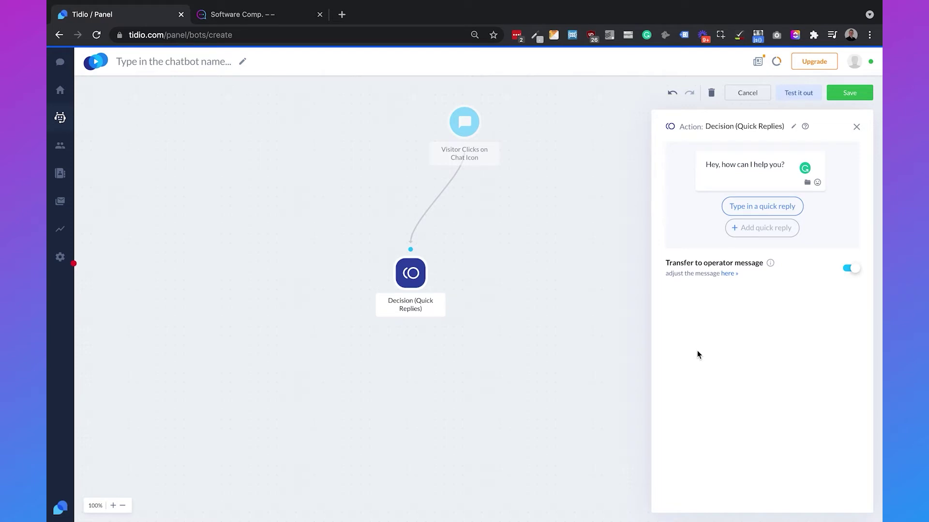
left_click(765, 206)
type("What is Software Comp?")
left_click(763, 227)
type("Pricing of Software Comp")
key("shift+Tab")
key("shift+Tab")
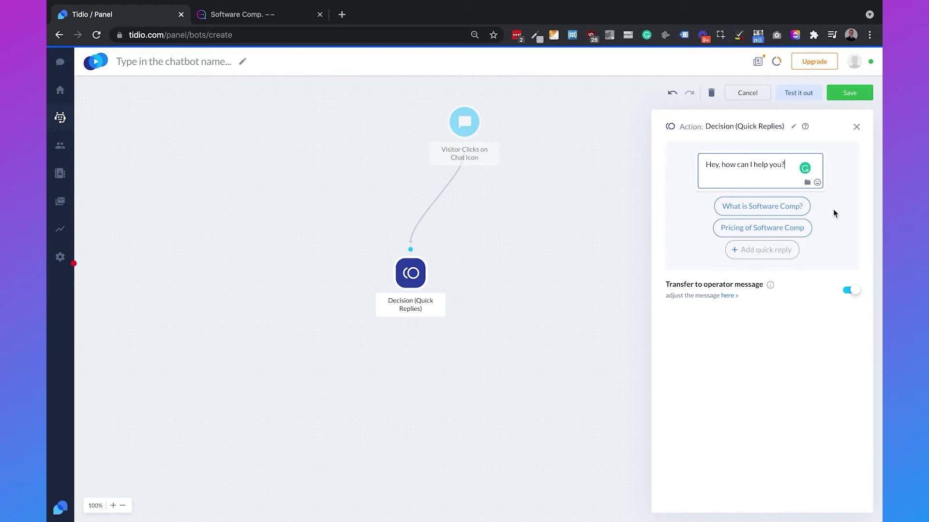
left_click(857, 128)
Step: Add a "Send a chat message" action below the decision and connect it to the reply "What is Software Comp?"
left_click(685, 170)
left_click_drag(685, 171, 406, 393)
mouse_move(410, 298)
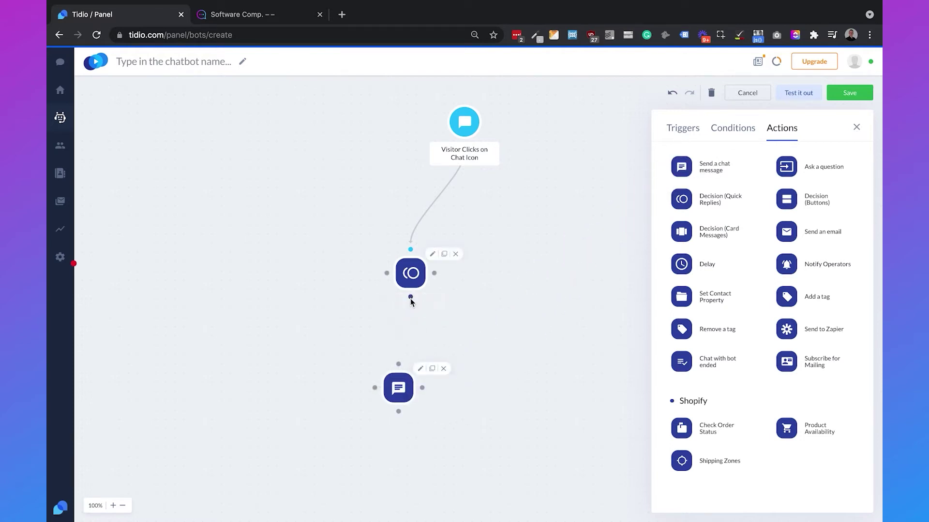
left_click(410, 297)
left_click_drag(411, 299, 398, 365)
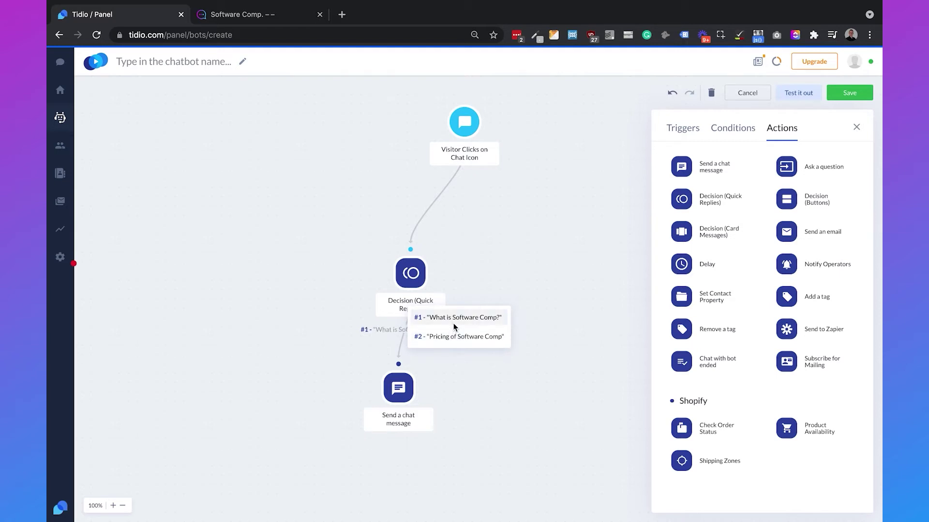
left_click(454, 325)
Step: Set the text of the connected chat message to "Software Comp is a software company based in the US."
left_click(403, 389)
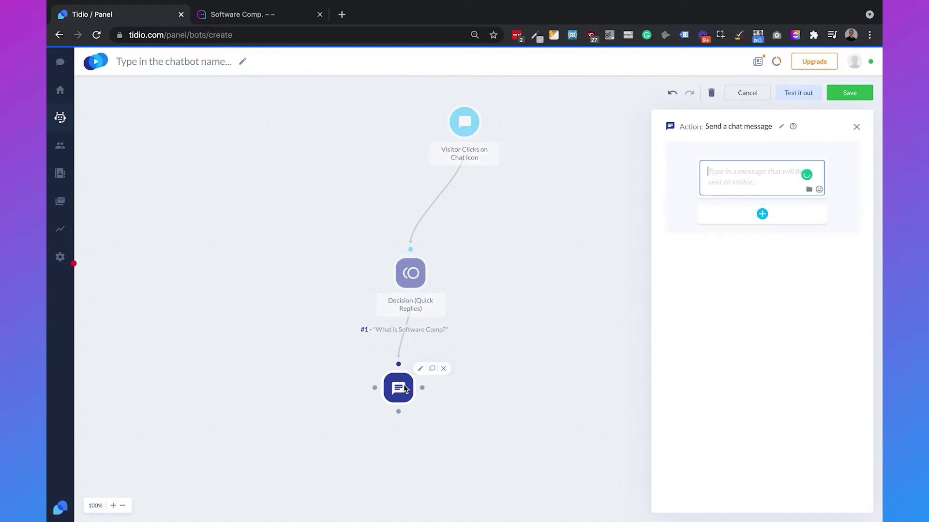
type("Software Comp is a software company based in the US.")
left_click(735, 263)
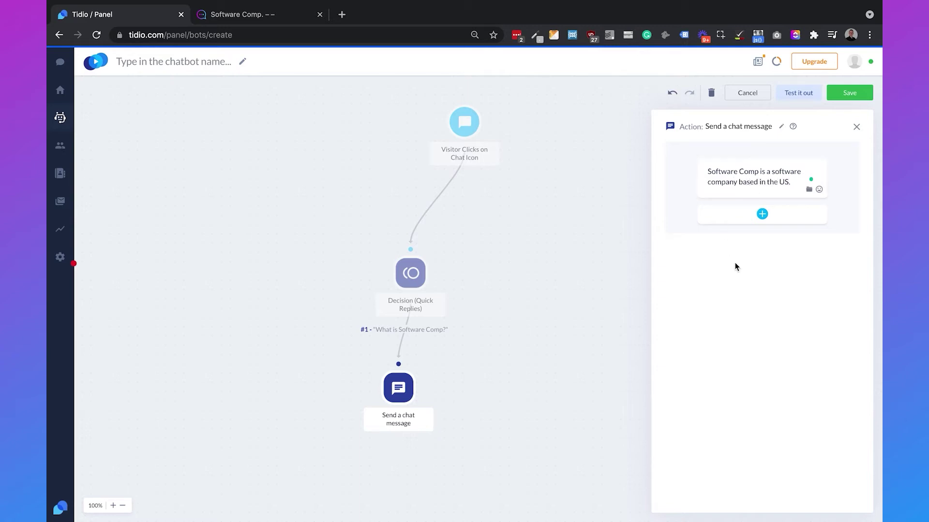
Step: Add a second "Send a chat message" action beside the first and connect it to the decision's "Pricing of Software Comp" reply
left_click_drag(553, 361, 491, 359)
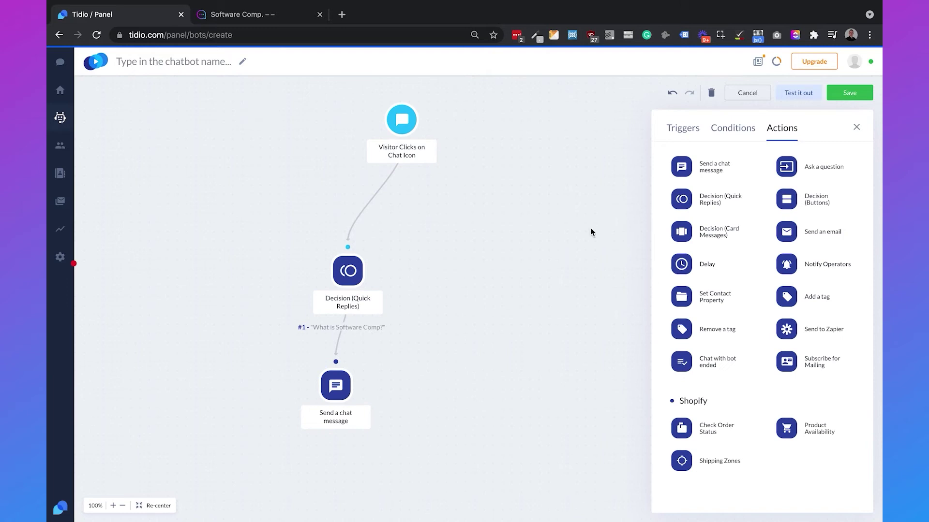
left_click_drag(675, 166, 427, 385)
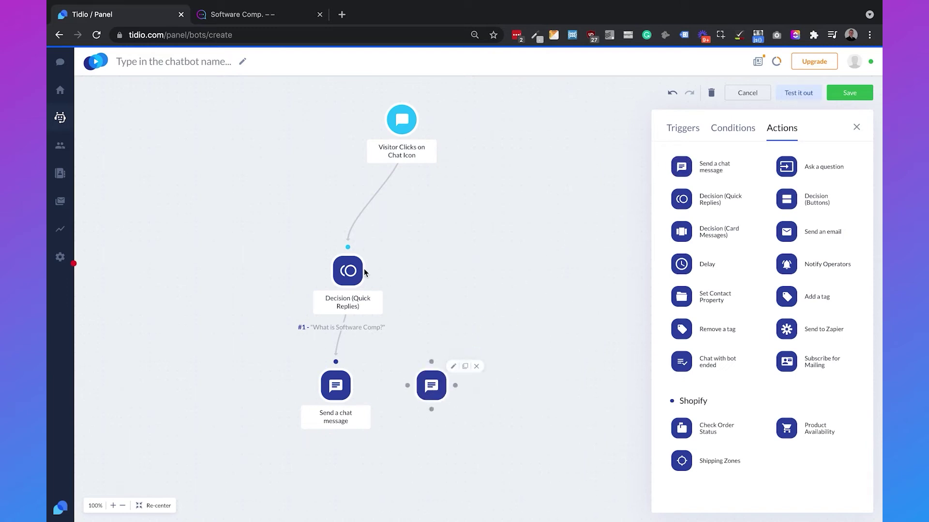
left_click_drag(371, 271, 432, 362)
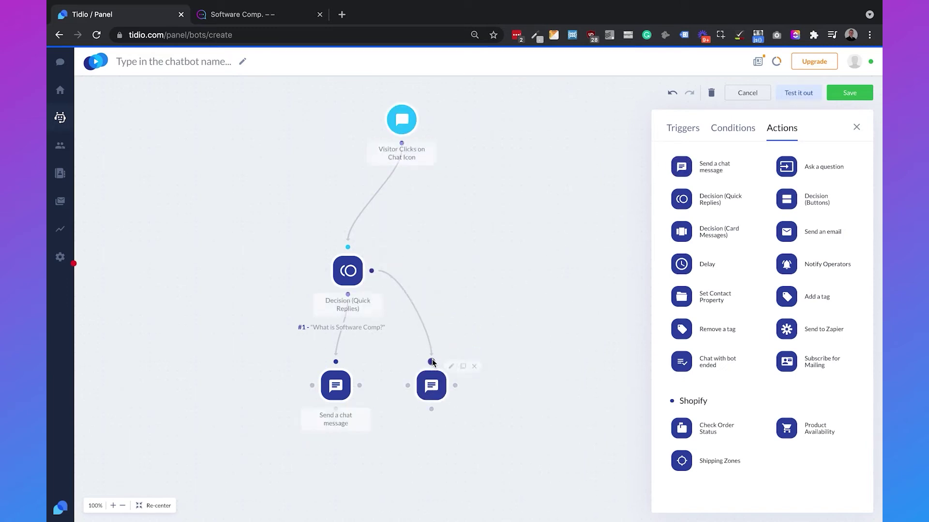
Step: Set the second chat message to "The pricing of Software Comp starts at $19 per month."
left_click(436, 383)
left_click(773, 171)
type("Th")
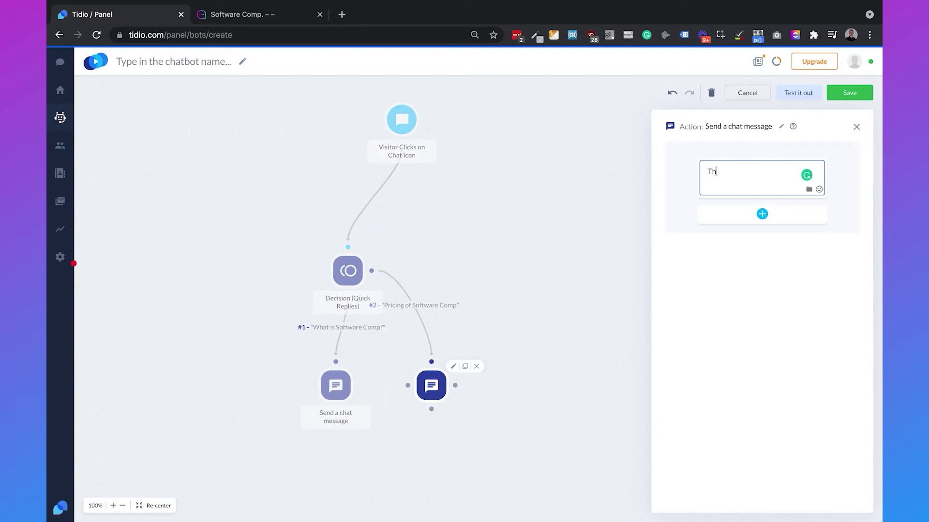
type("e pricing of Software Comp starts a")
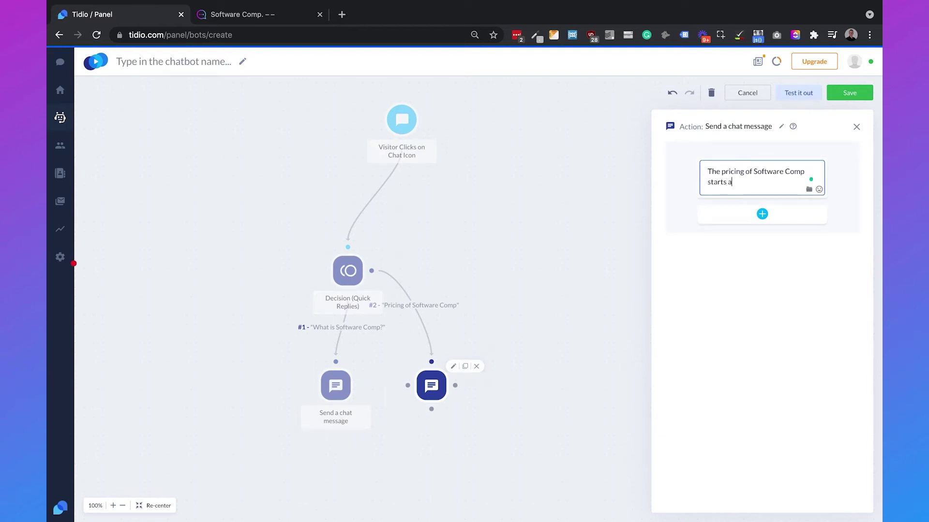
type("t $19 per month.")
left_click(769, 307)
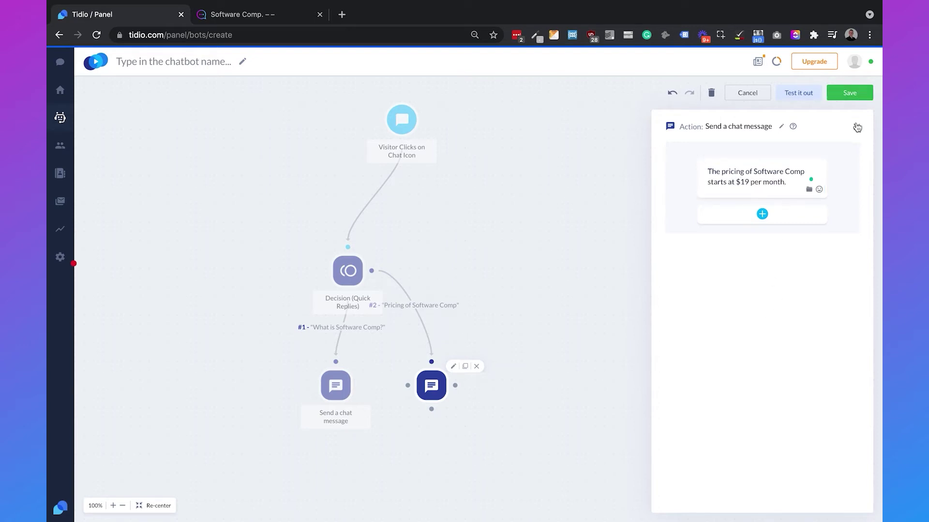
Step: Save the bot as "Simple chatbot" with the purpose "I want to increase sales", and activate it with starting while operators are offline turned off
left_click(849, 100)
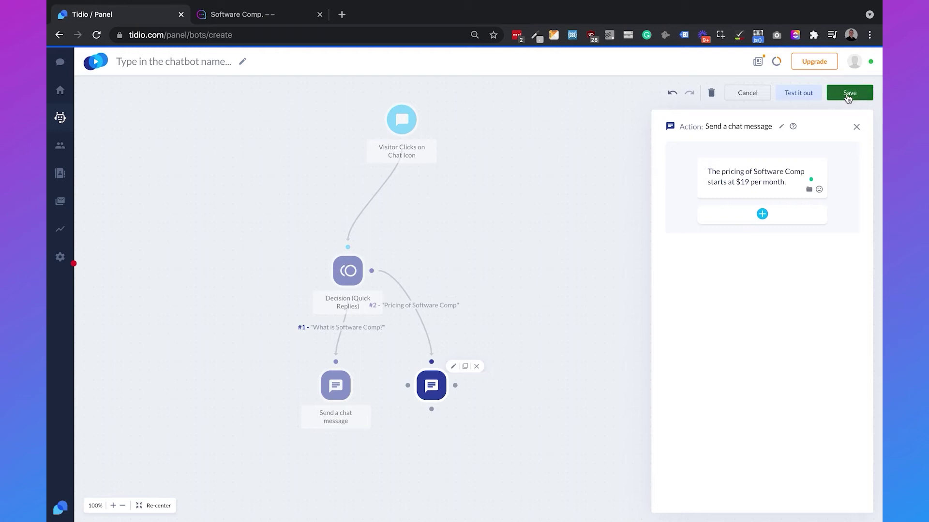
triple_click(417, 313)
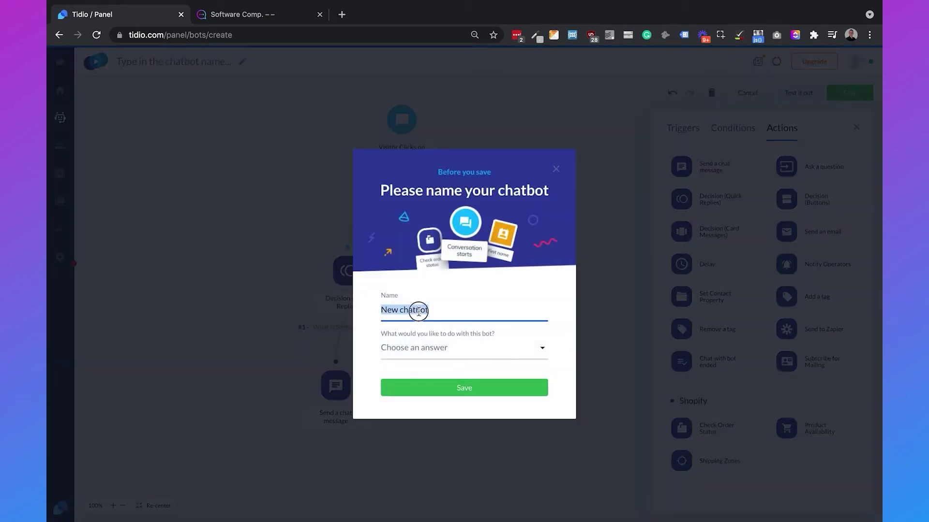
type("Simple chatbot")
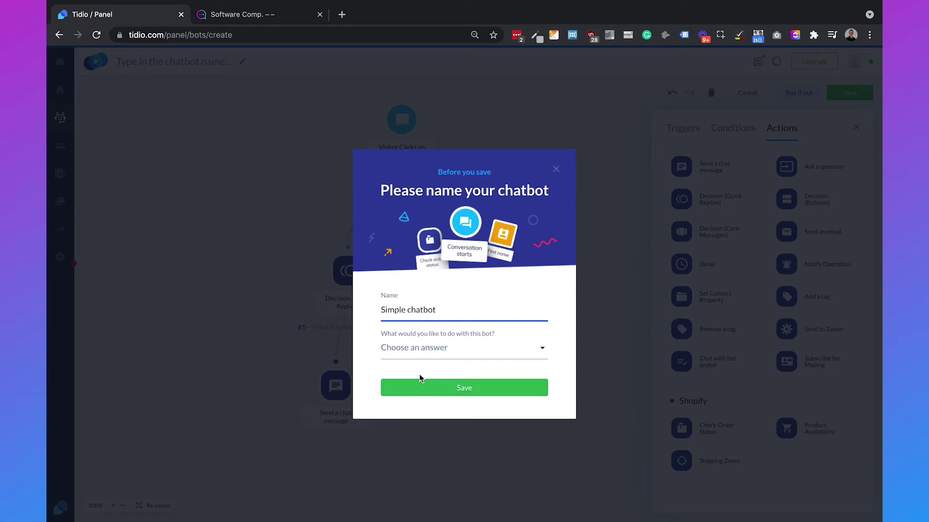
left_click(411, 356)
left_click(415, 375)
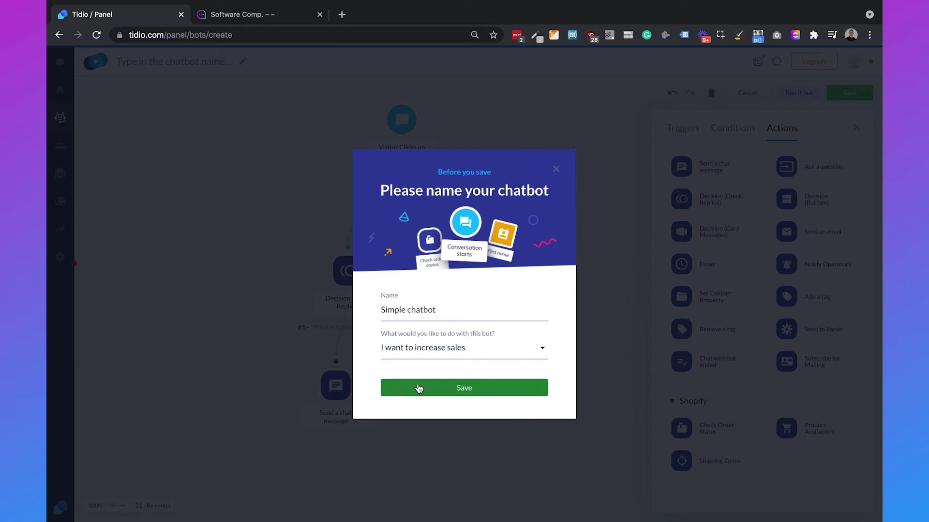
left_click(419, 389)
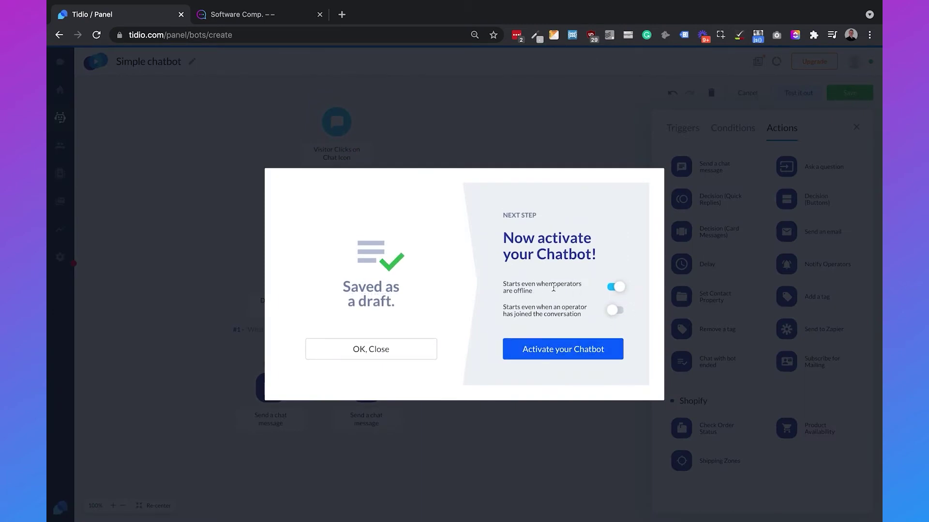
left_click(617, 289)
left_click(565, 343)
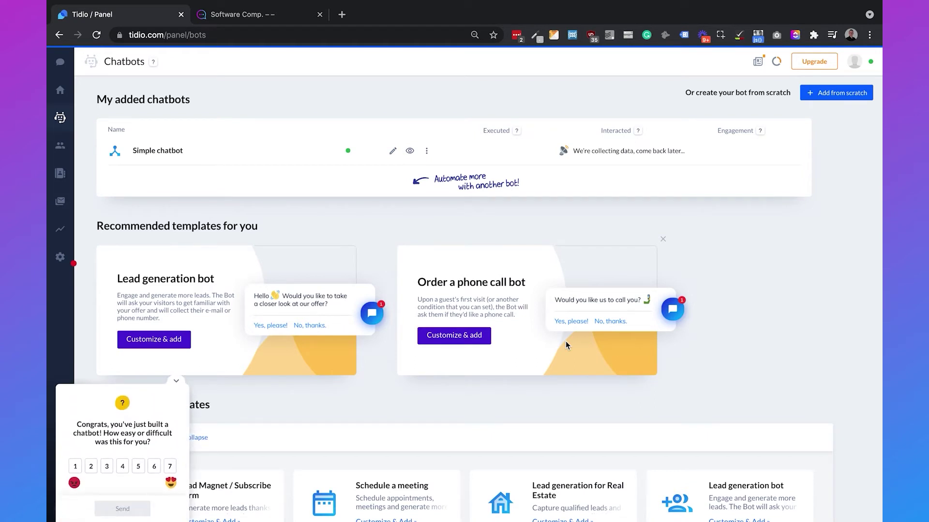
Step: Open the live chat appearance settings and preview the purple and red widget background colors, returning to blue
left_click(59, 258)
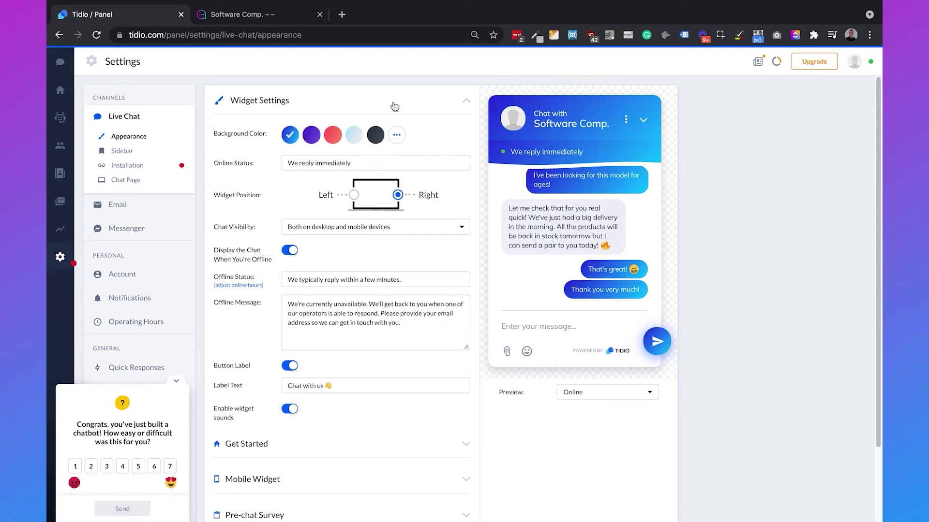
left_click(311, 134)
left_click(332, 134)
left_click(291, 136)
Step: Review the chat widget's online status, offline status and button label text in the appearance settings
double_click(310, 163)
triple_click(309, 163)
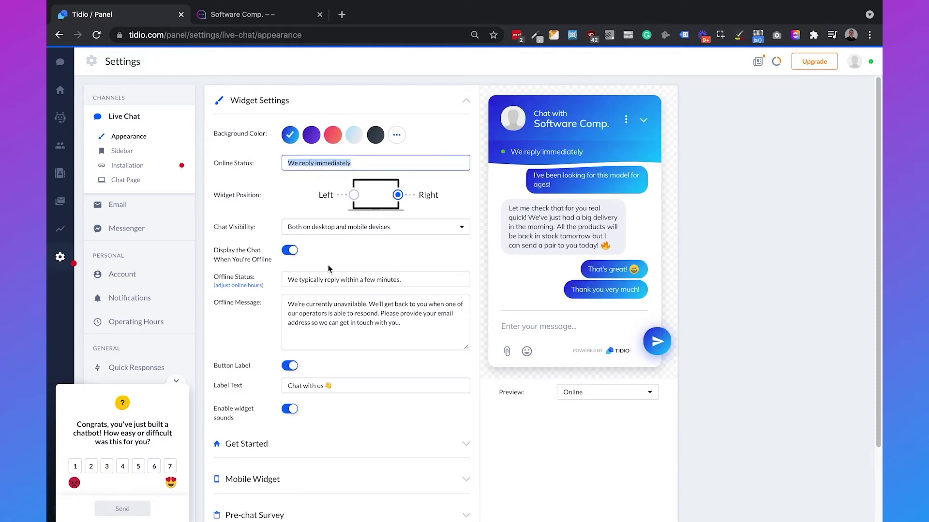
triple_click(386, 280)
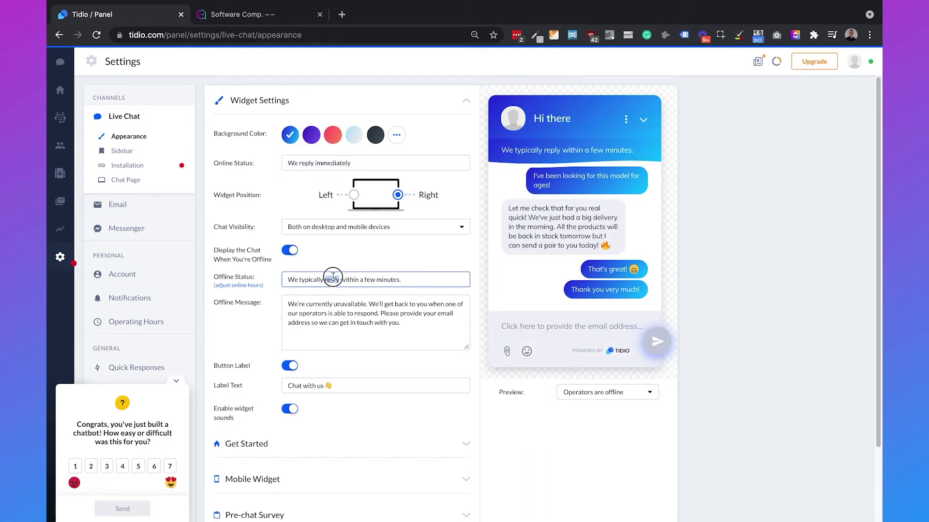
double_click(351, 386)
scroll(350, 384, "down", 3)
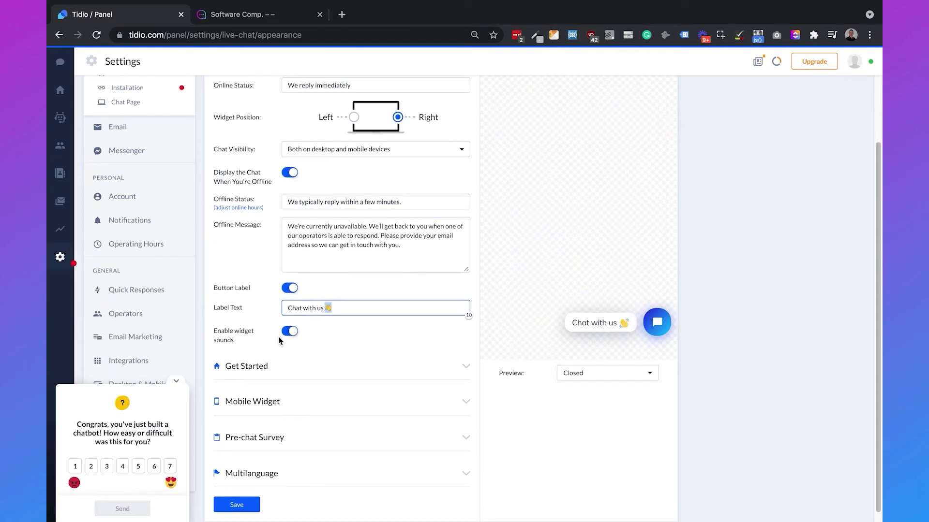
scroll(312, 336, "up", 3)
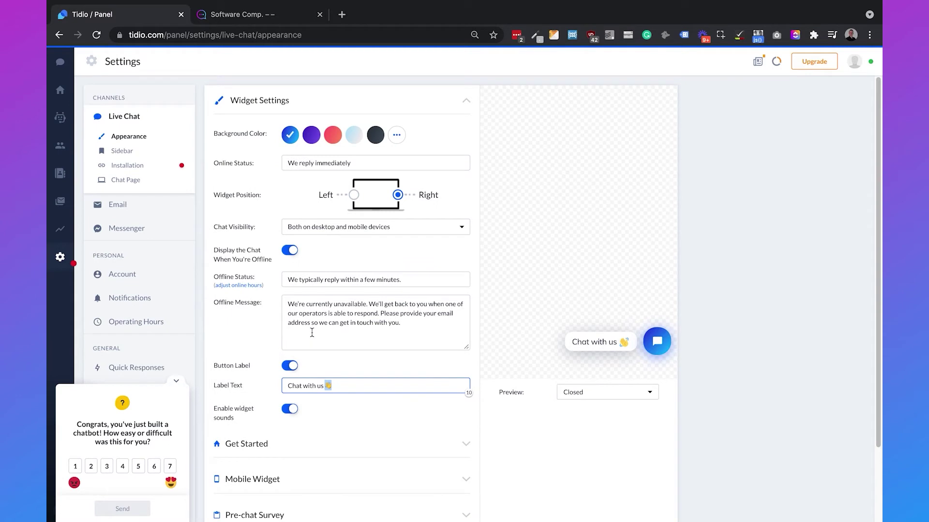
scroll(312, 333, "down", 3)
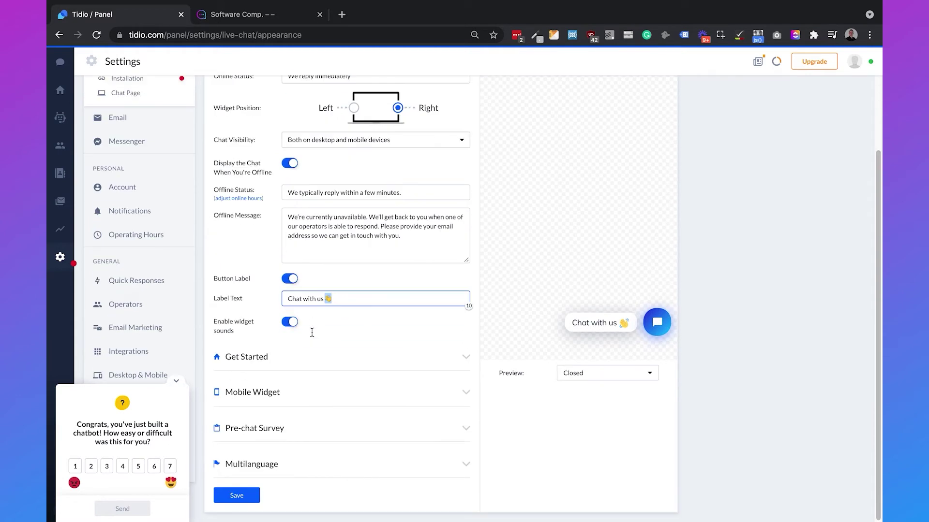
Step: Preview the pre-chat survey by turning its display on and off again, and save the widget appearance settings
left_click(310, 430)
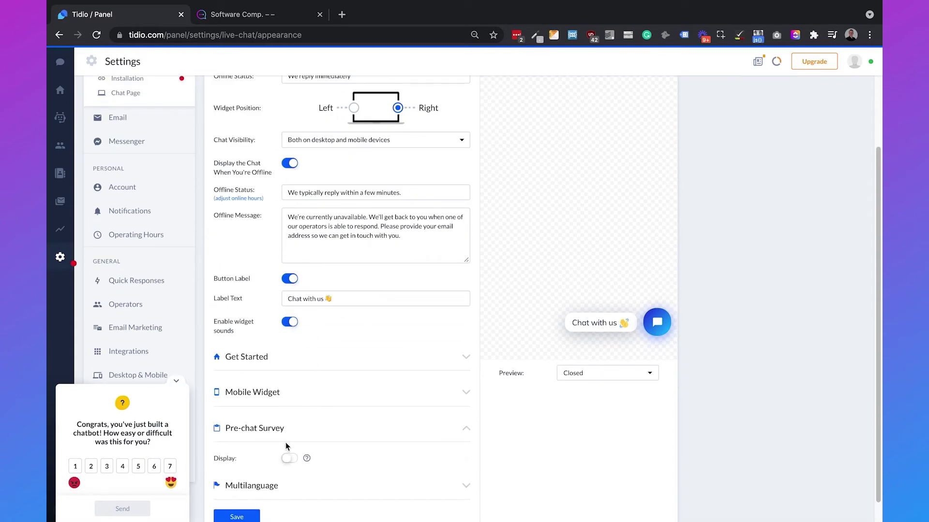
scroll(285, 442, "down", 1)
left_click(289, 437)
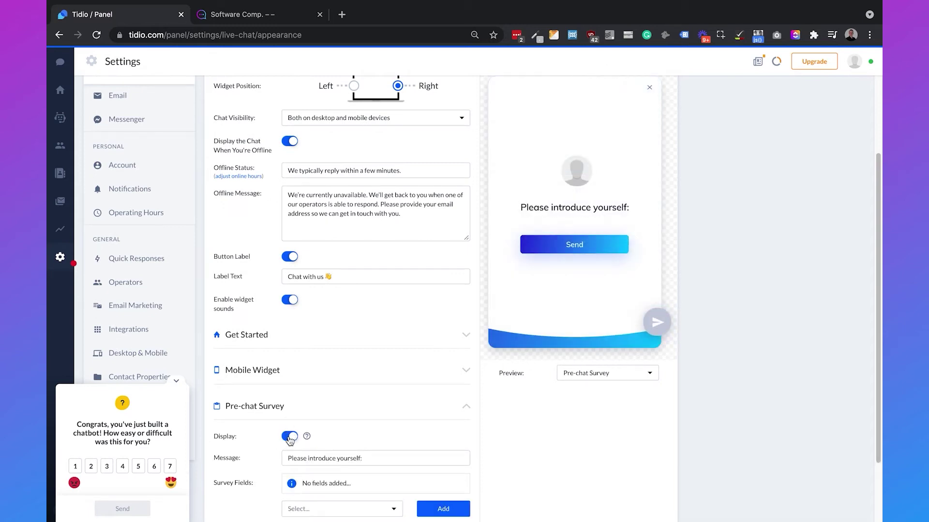
left_click(290, 436)
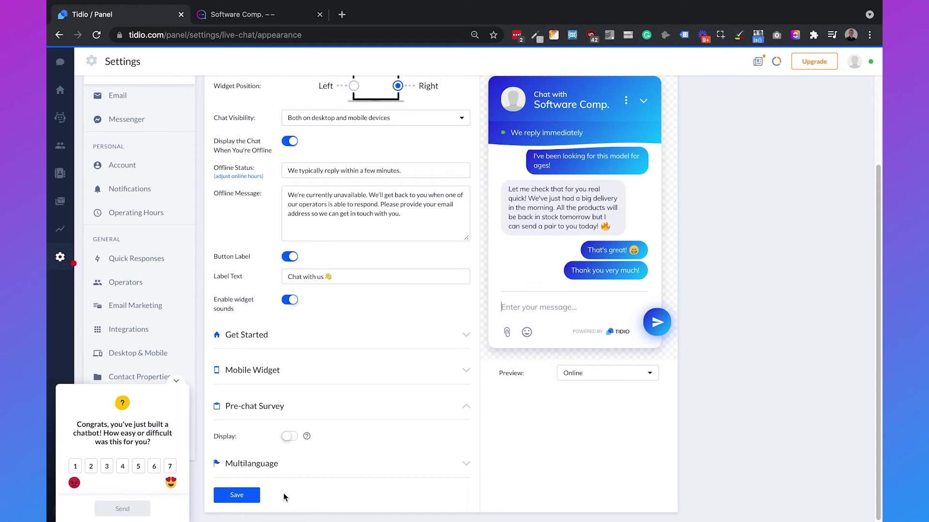
left_click(246, 494)
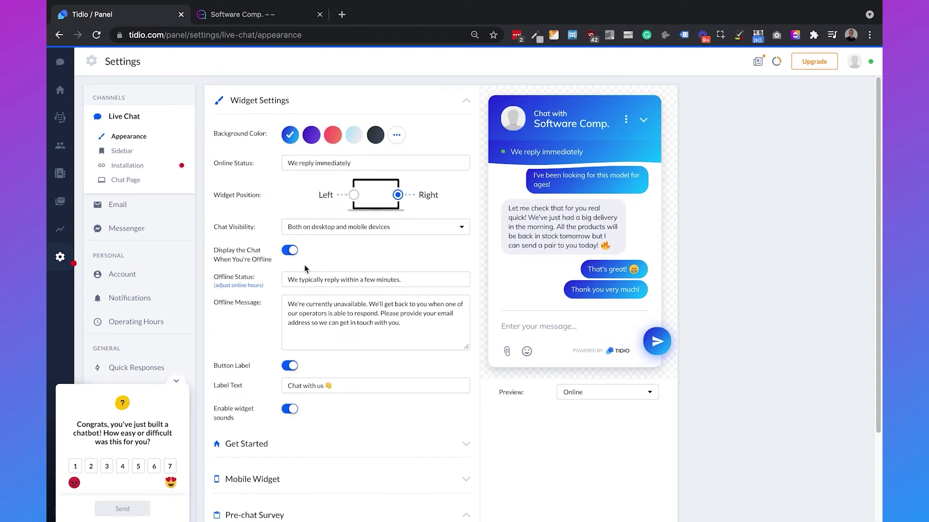
Step: Open the live chat installation guides and copy the JavaScript chat code
left_click(128, 165)
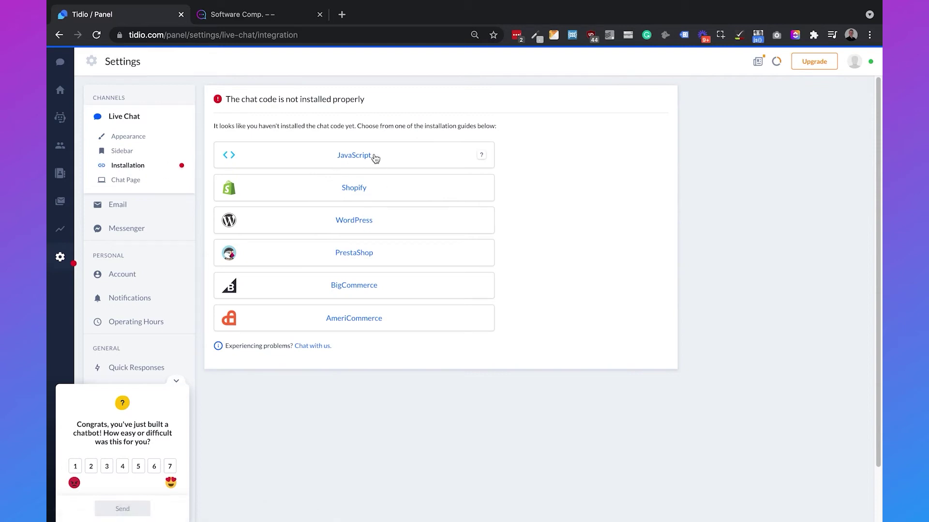
left_click(359, 159)
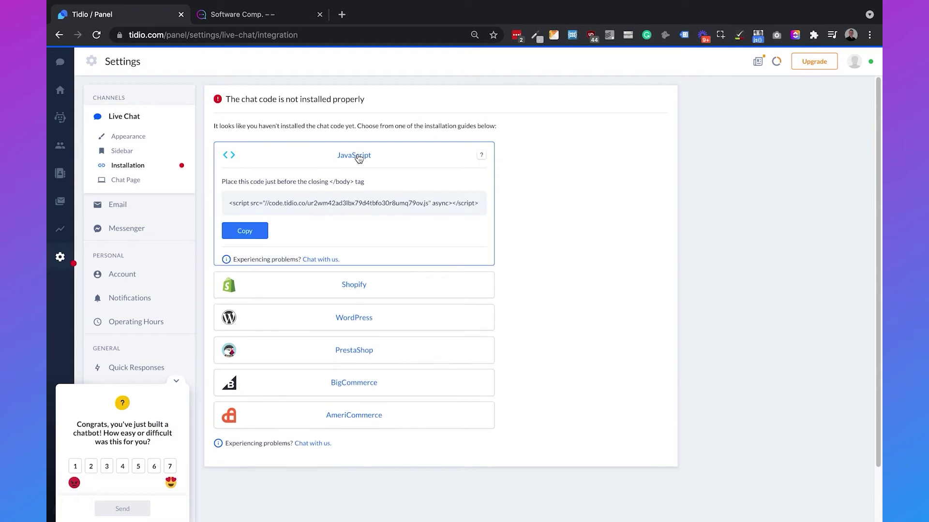
left_click(245, 233)
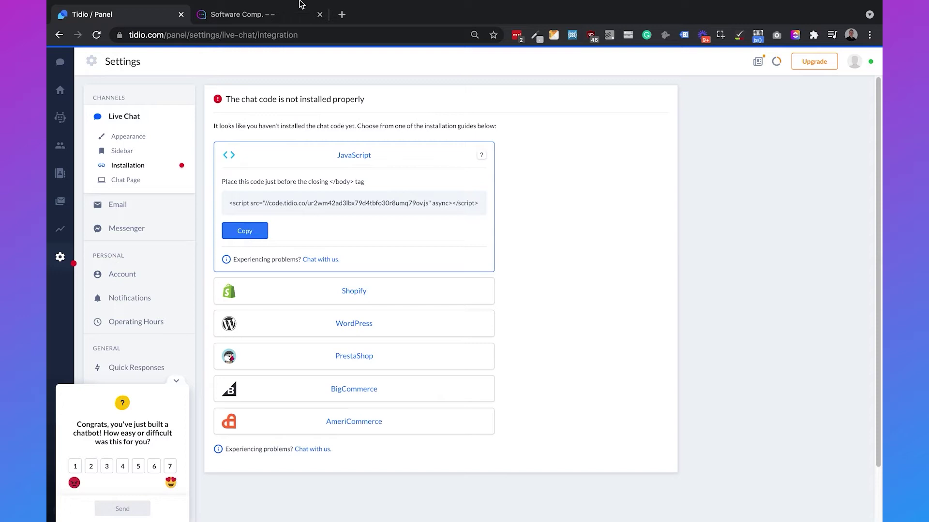
Step: Switch to the Software Comp. website, enter its WordPress dashboard and open the page for adding new plugins
left_click(271, 11)
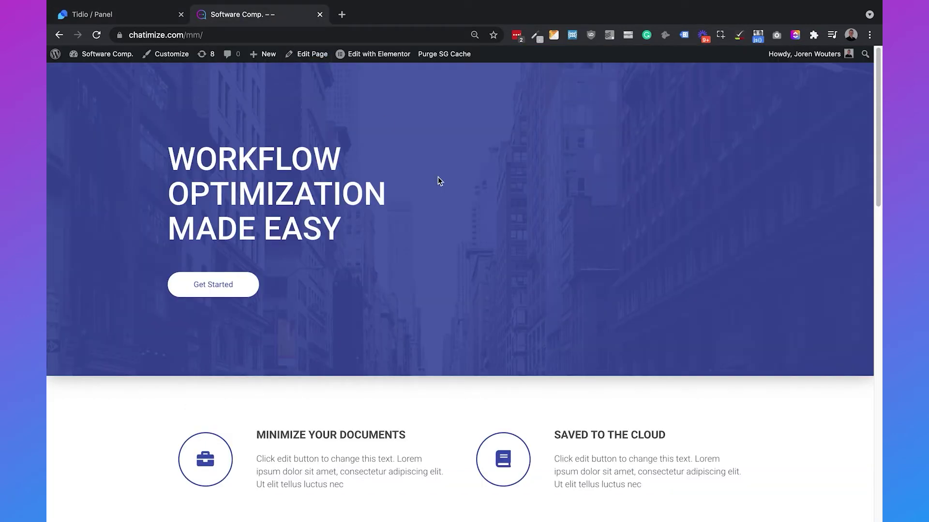
left_click(98, 58)
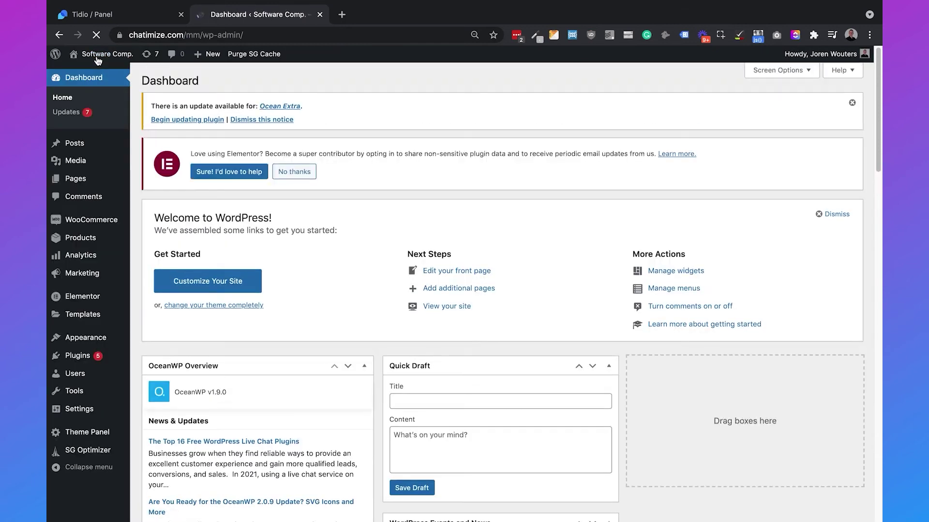
mouse_move(116, 360)
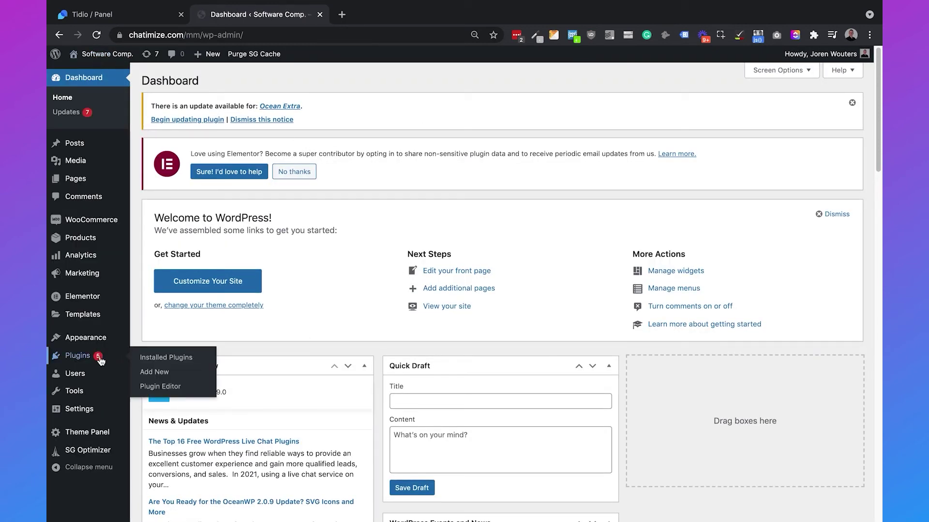
left_click(158, 373)
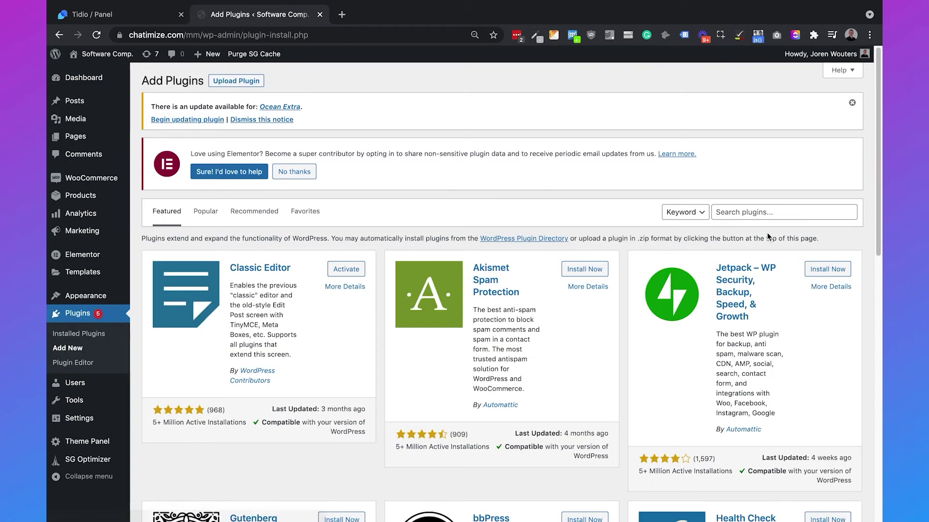
Step: Search the plugins for "install headers and footers", and install and activate Insert Headers and Footers by WPBeginner
left_click(760, 215)
type("install he")
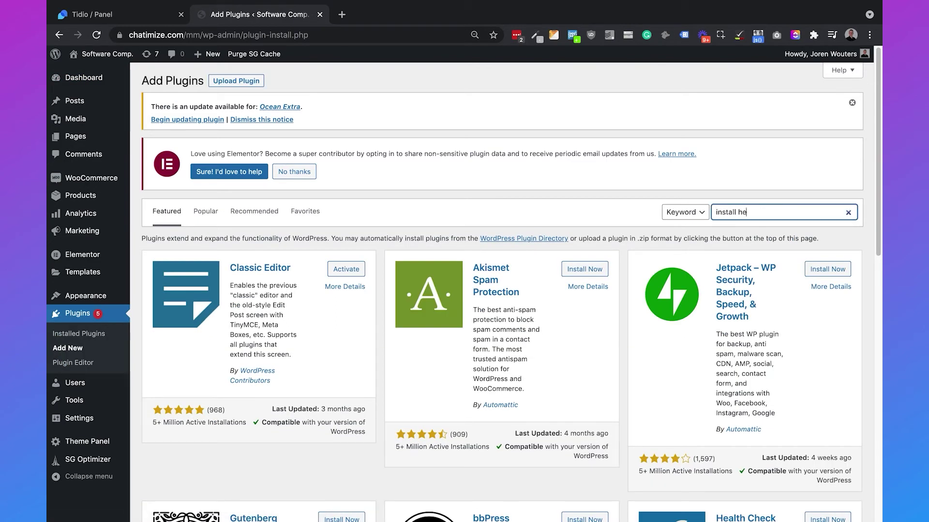
type("aders and footers")
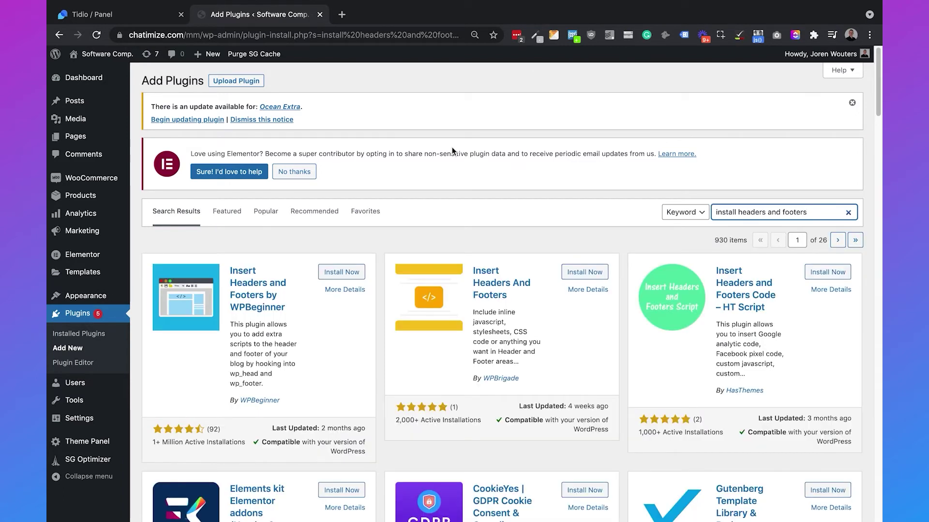
left_click(349, 268)
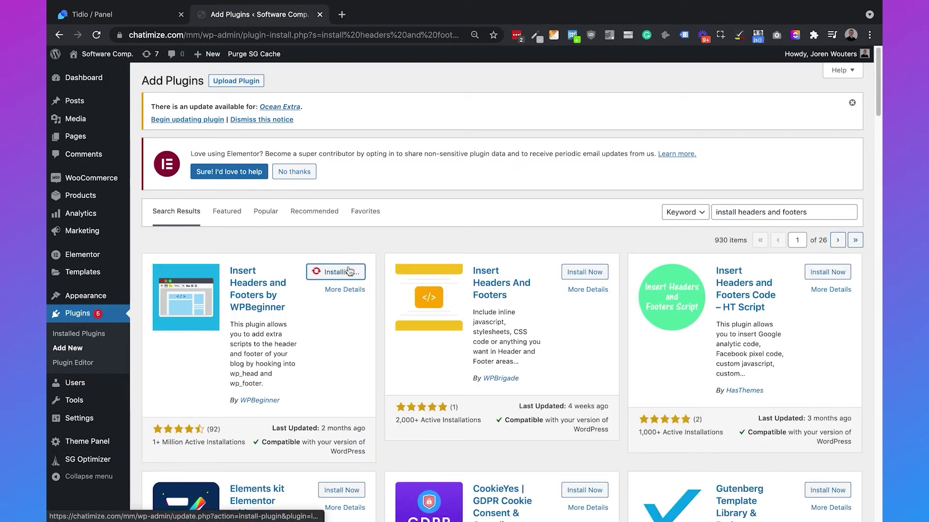
left_click(347, 272)
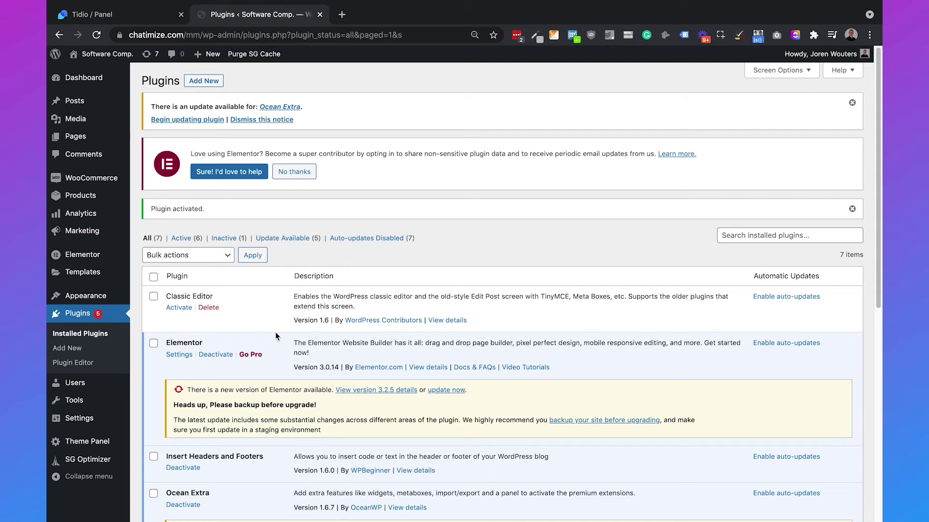
Step: Paste the copied Tidio script into Scripts in Header in the Insert Headers and Footers settings, and save
mouse_move(112, 422)
left_click(167, 486)
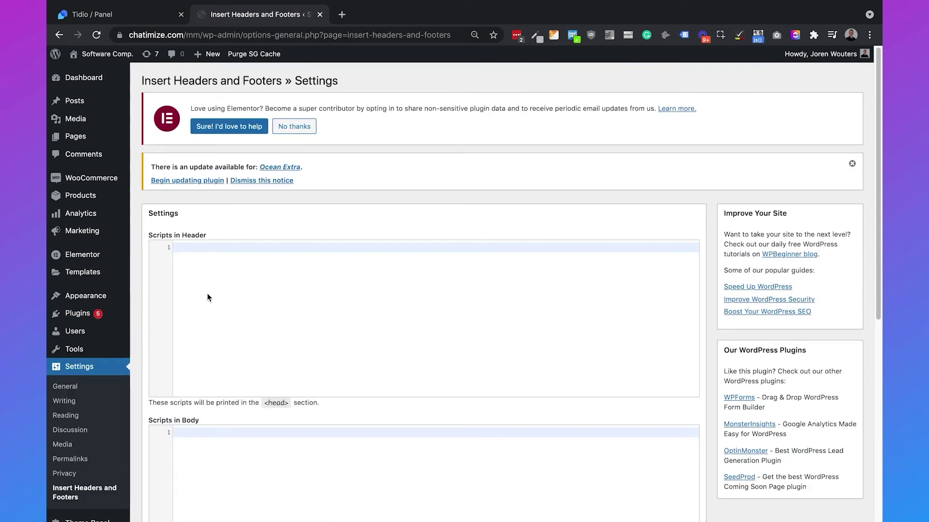
double_click(201, 236)
left_click(259, 311)
key("ctrl+v")
scroll(377, 213, "down", 7)
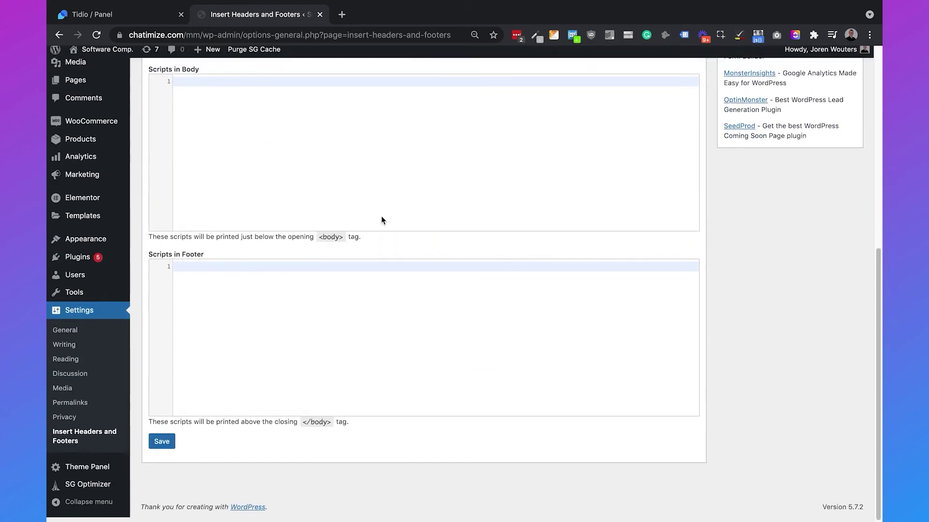
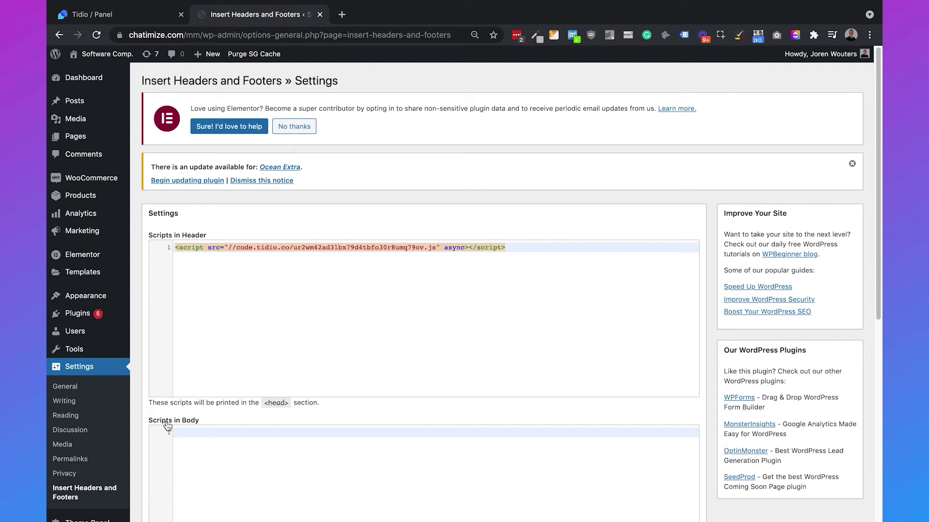
Step: Load chatimize.com/mm/ in a new browser tab and test the chatbot with the "What is Software Comp?" reply
left_click(342, 14)
type("chatimize.com")
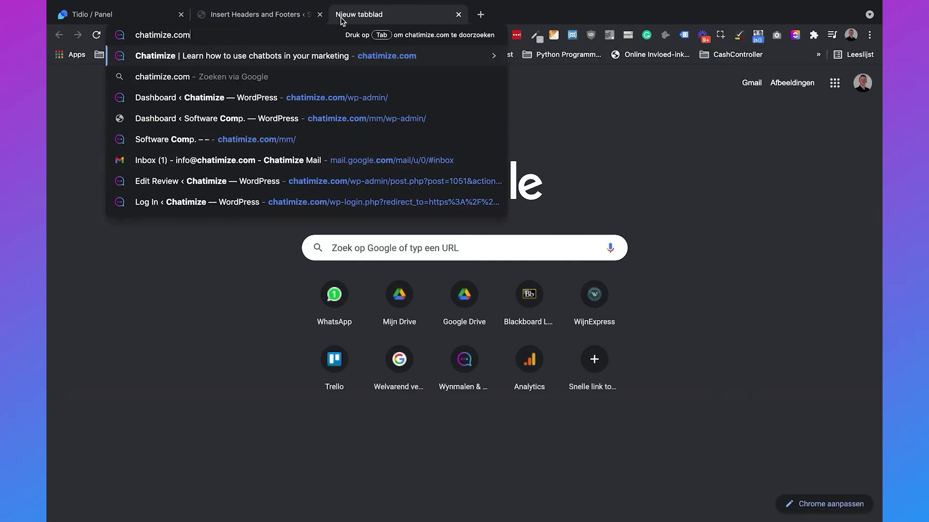
type("/mm/")
key("Delete")
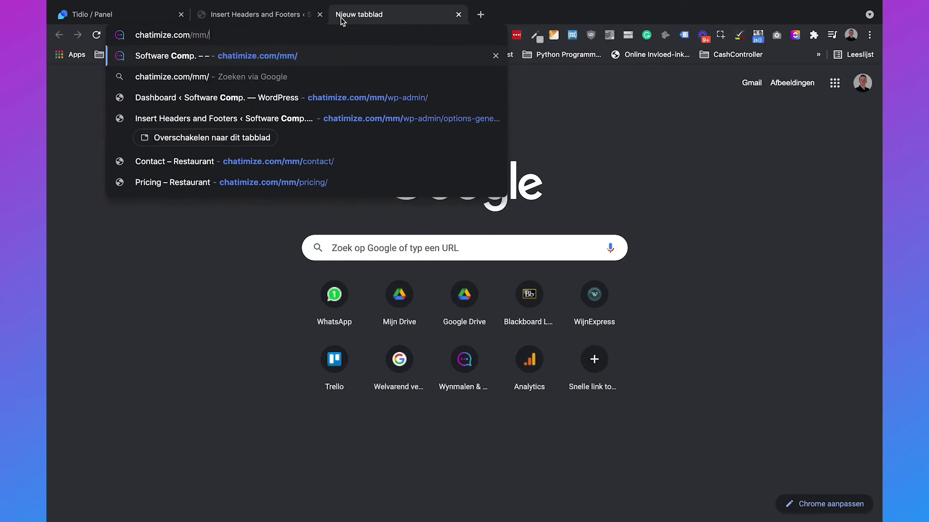
key("Return")
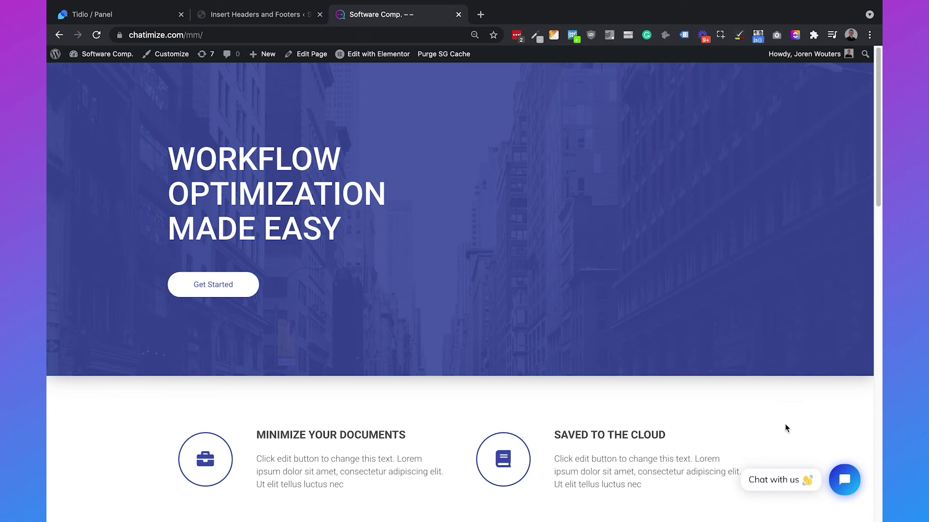
left_click(850, 487)
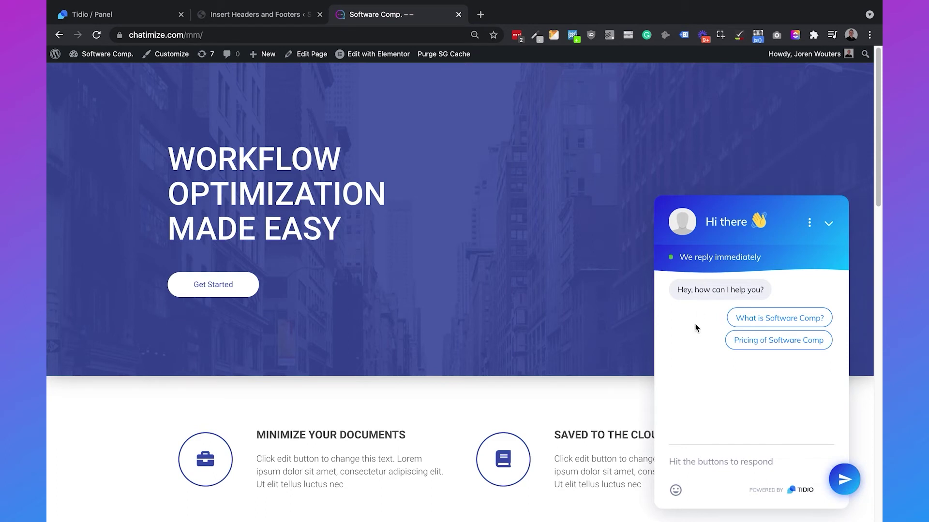
left_click(776, 322)
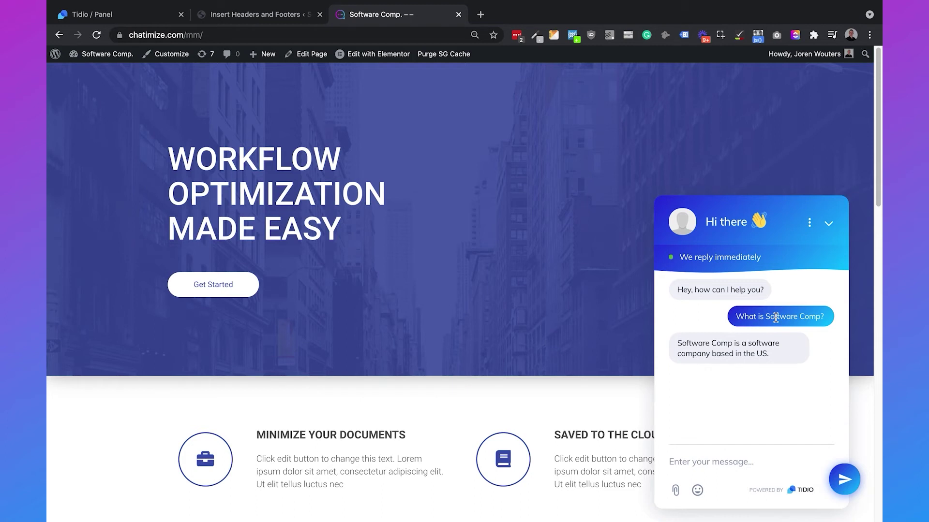
Step: Go to the website's pricing page at chatimize.com/mm/pricing/
left_click(402, 36)
left_click(402, 35)
type("pricing/")
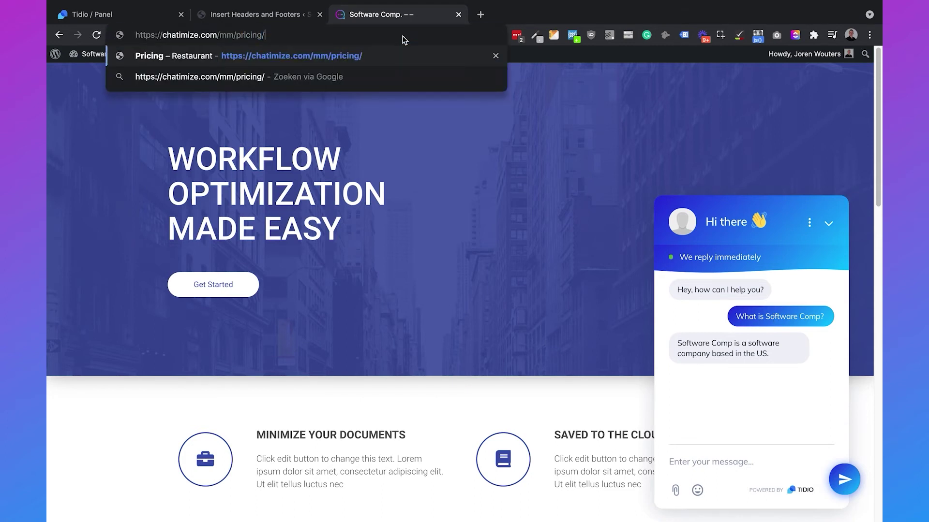
key("Return")
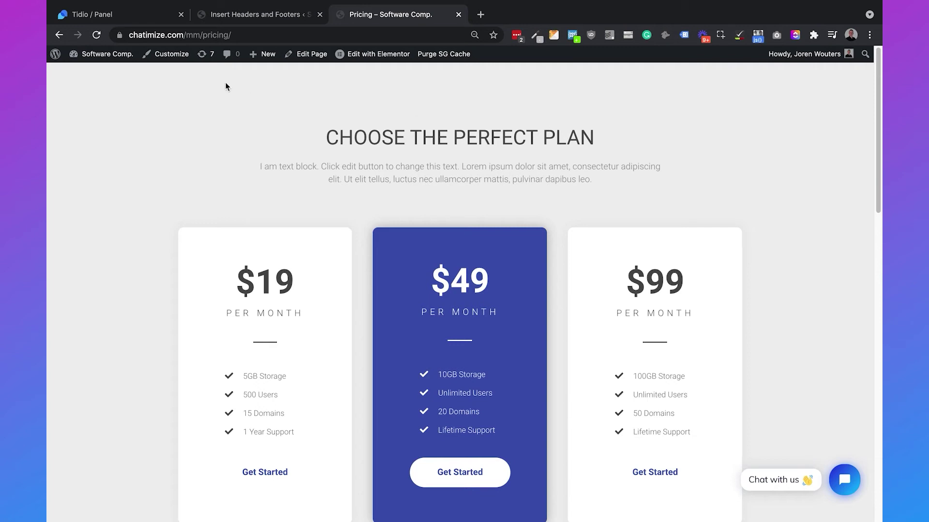
Step: Return to Tidio and create a new chatbot from scratch with the "Visitor opens a specific page" trigger
left_click(114, 20)
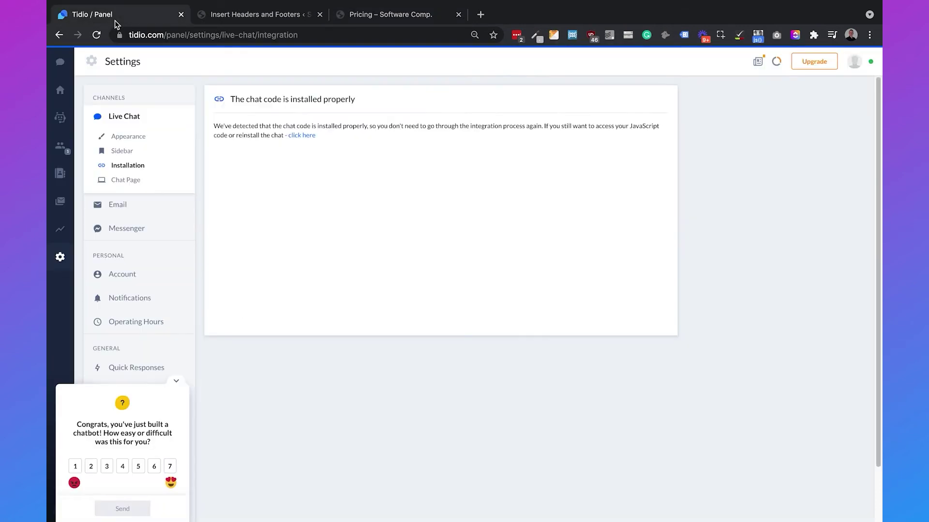
left_click(59, 118)
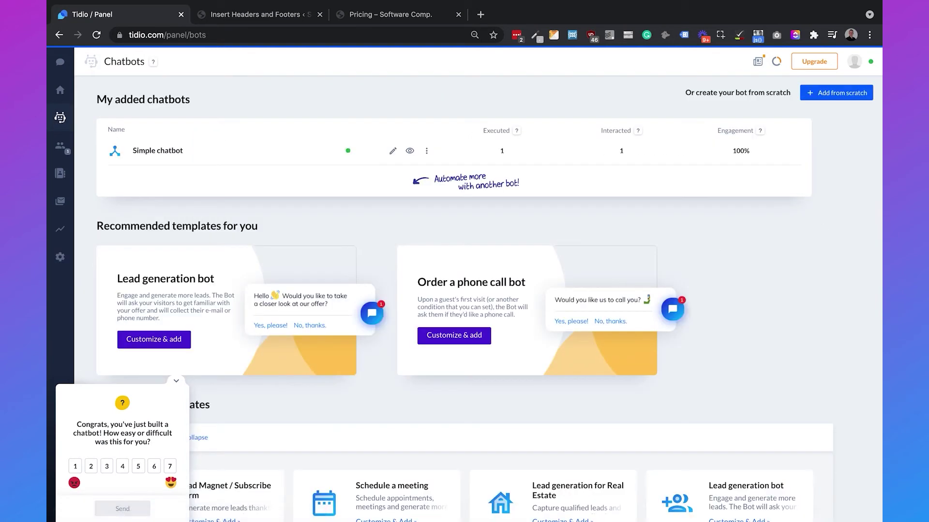
left_click(851, 99)
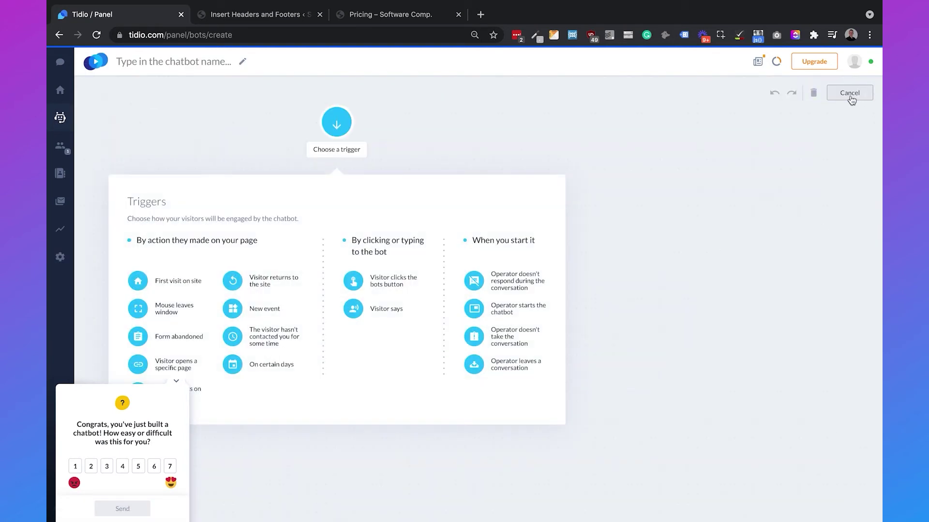
left_click(176, 381)
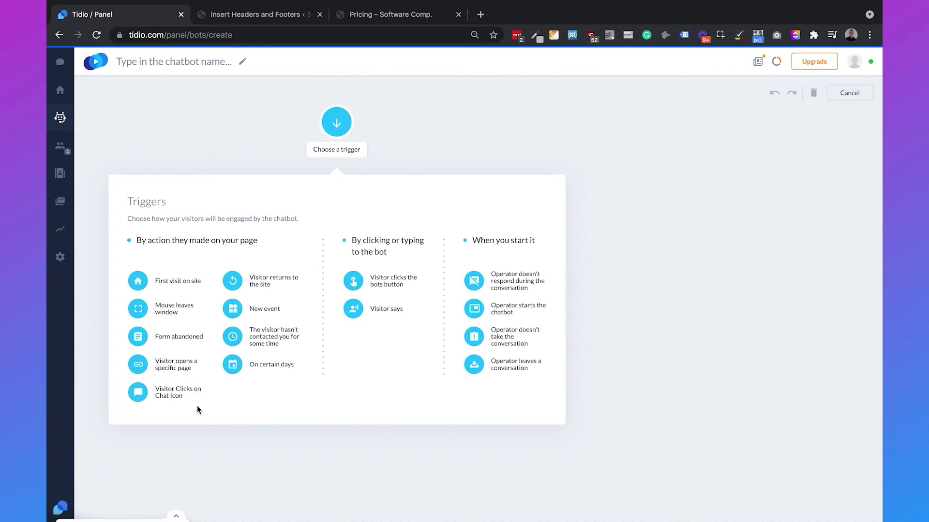
left_click(182, 373)
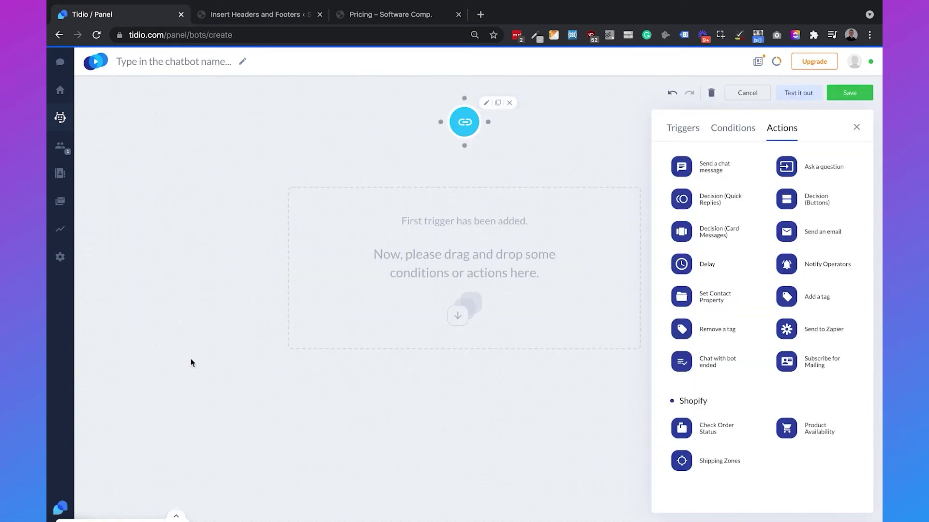
Step: Set the page trigger to fire when the address contains /pricing/, with the limitation "unlimited (send on each visit)"
left_click(464, 122)
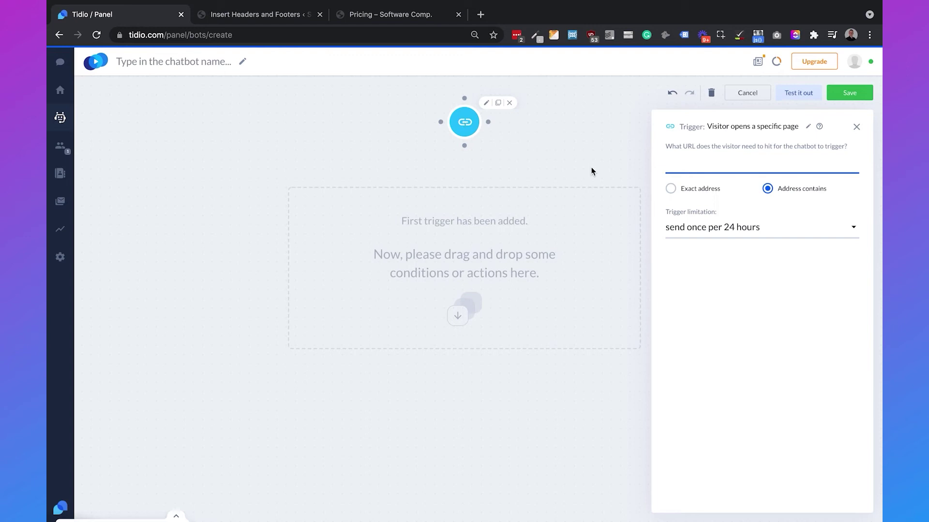
type("/pricing/")
left_click(784, 264)
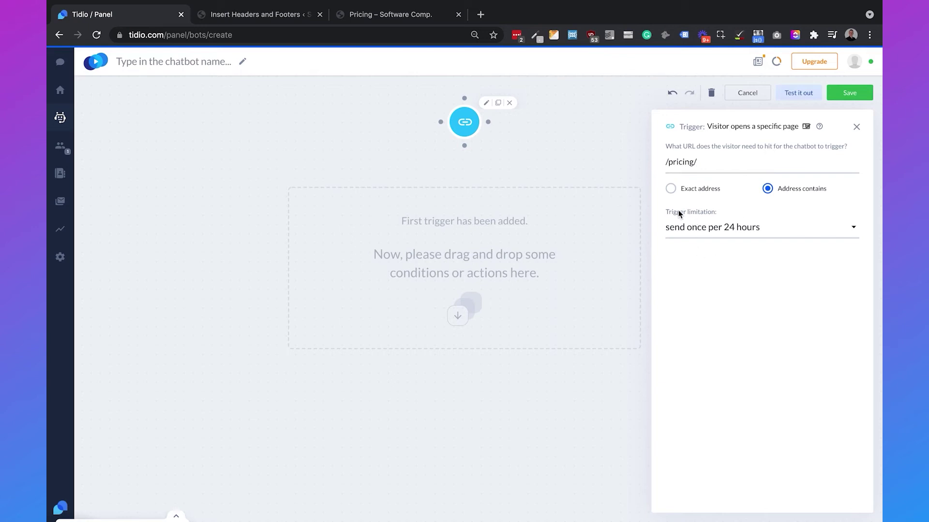
left_click(706, 236)
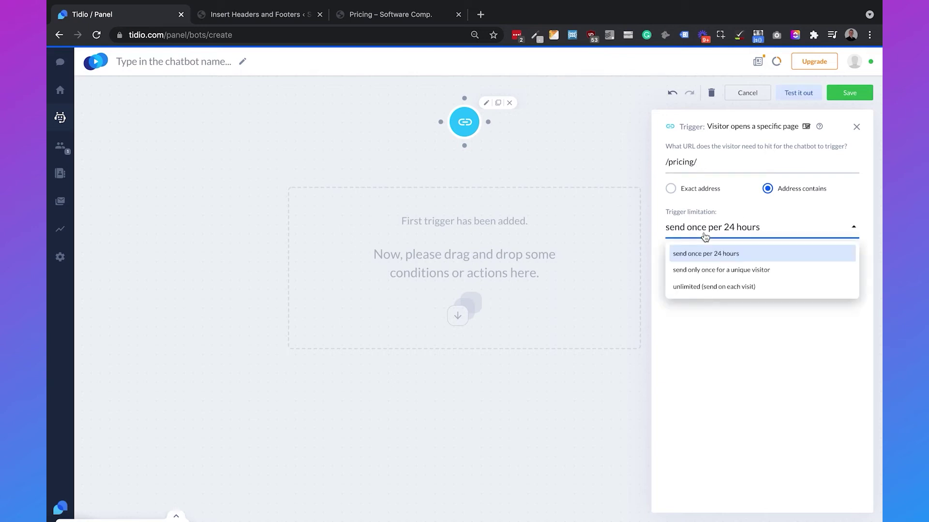
left_click(713, 287)
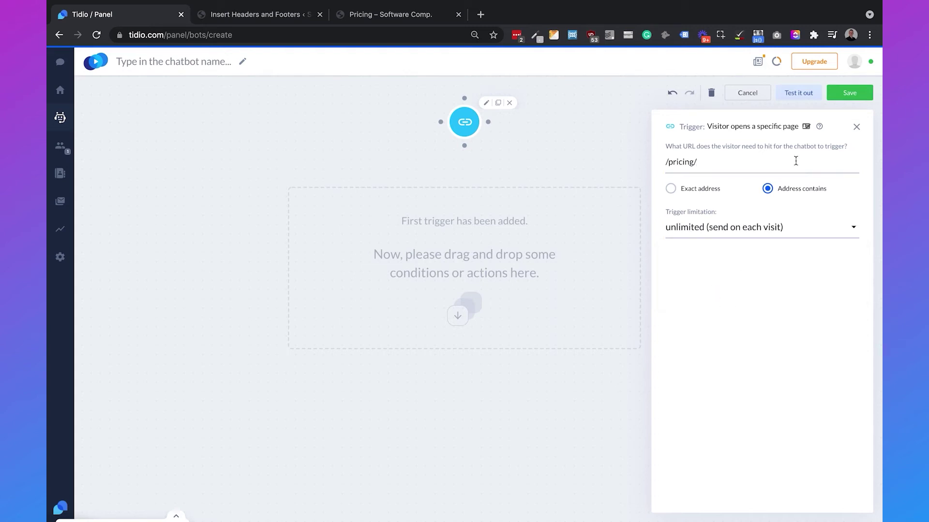
left_click(856, 127)
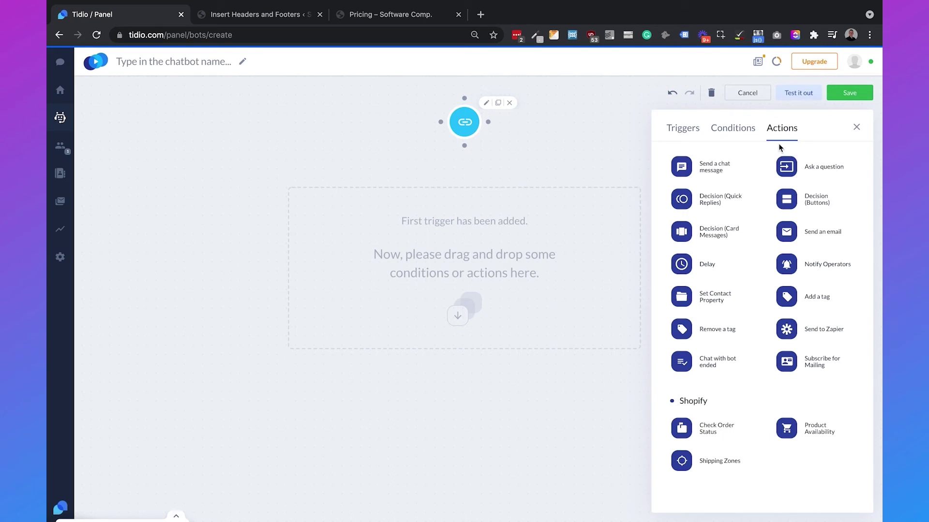
Step: Add a Decision (Quick Replies) action asking "Do you want more information about our pricing?" with the replies "Yes, sure!" and "Nope..."
left_click_drag(735, 194, 502, 268)
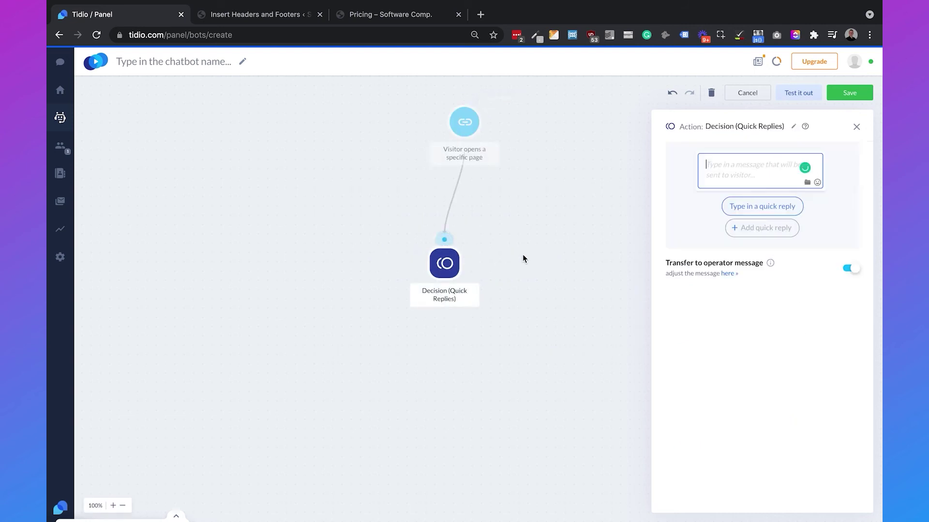
type("Do you wa")
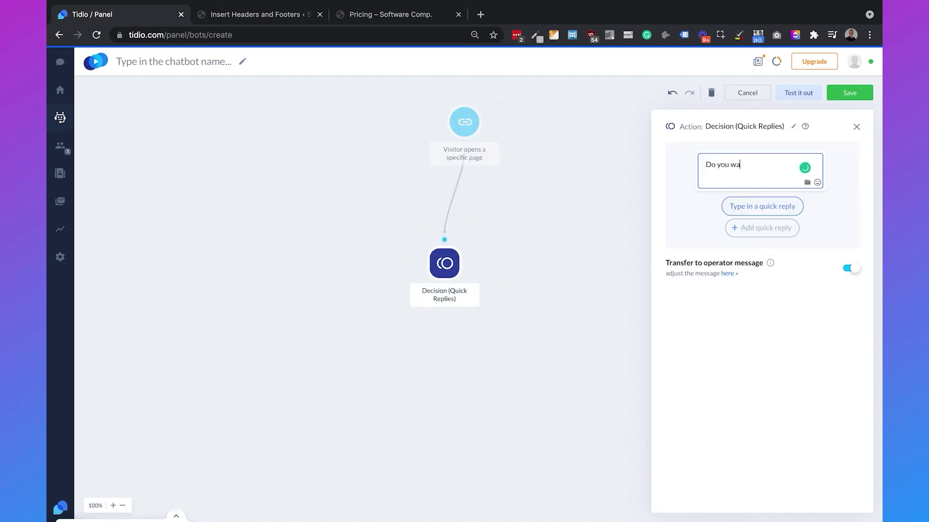
type("nt more information about our pricing?")
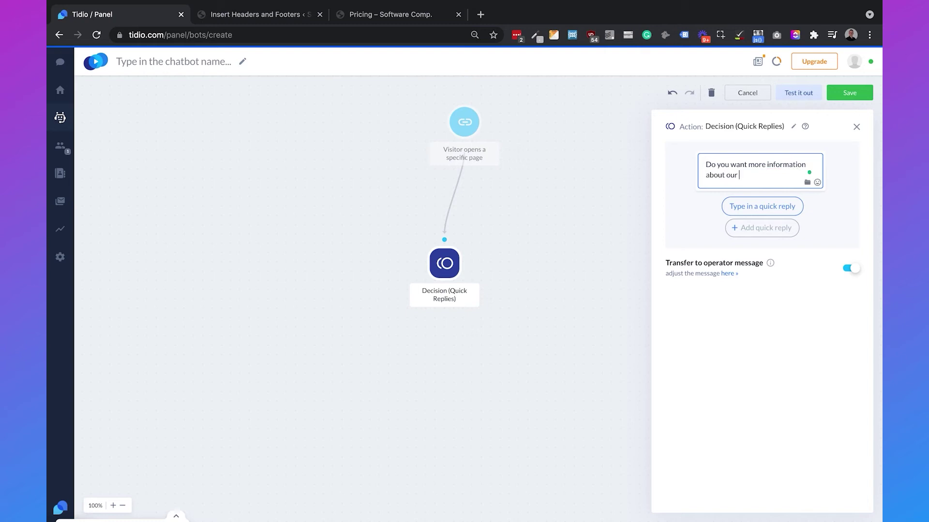
left_click(762, 208)
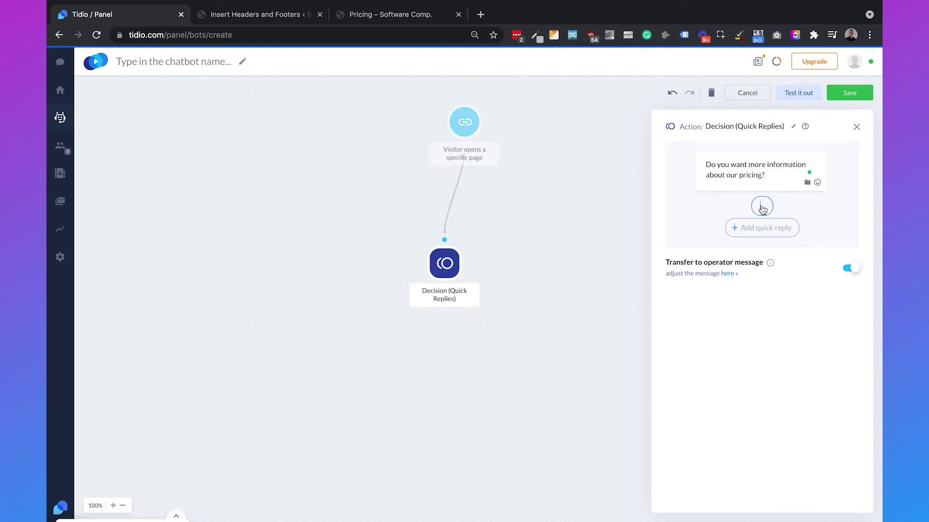
type("Yes, sure!")
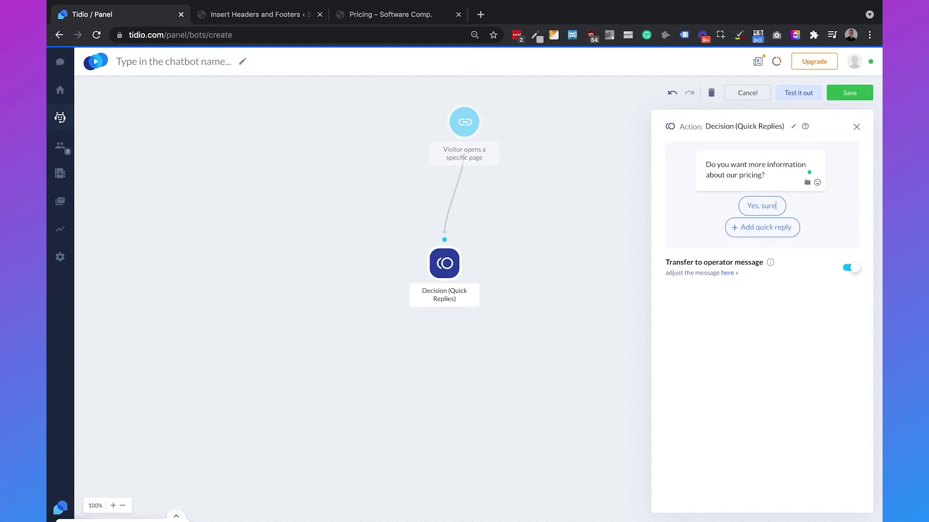
left_click(769, 233)
type("Nope...")
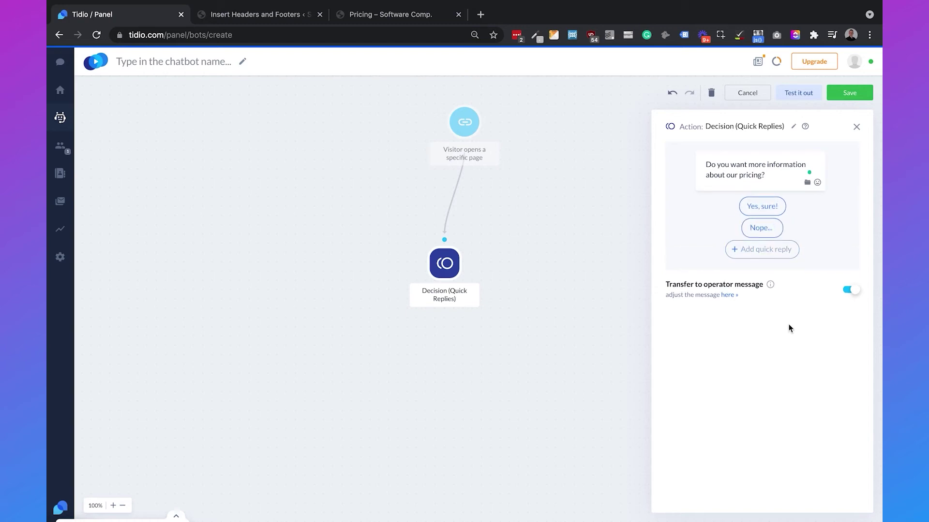
key("Return")
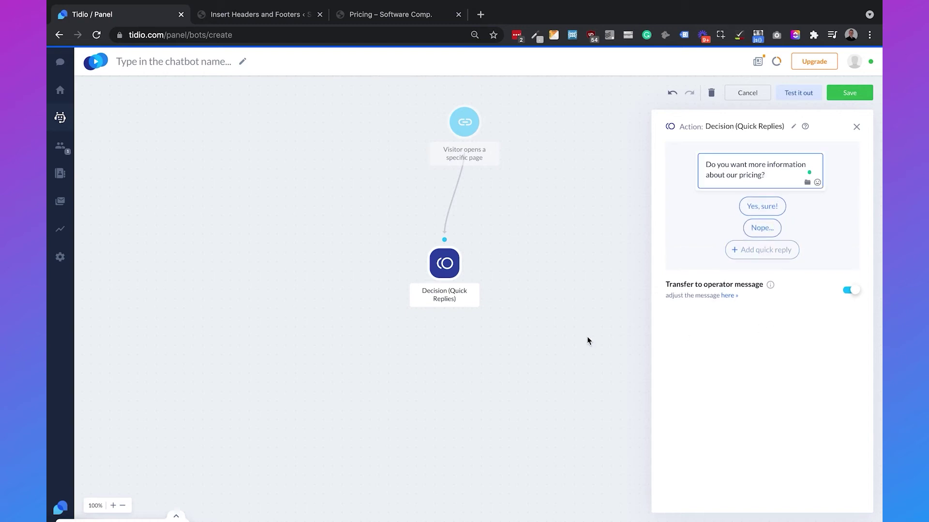
left_click(856, 126)
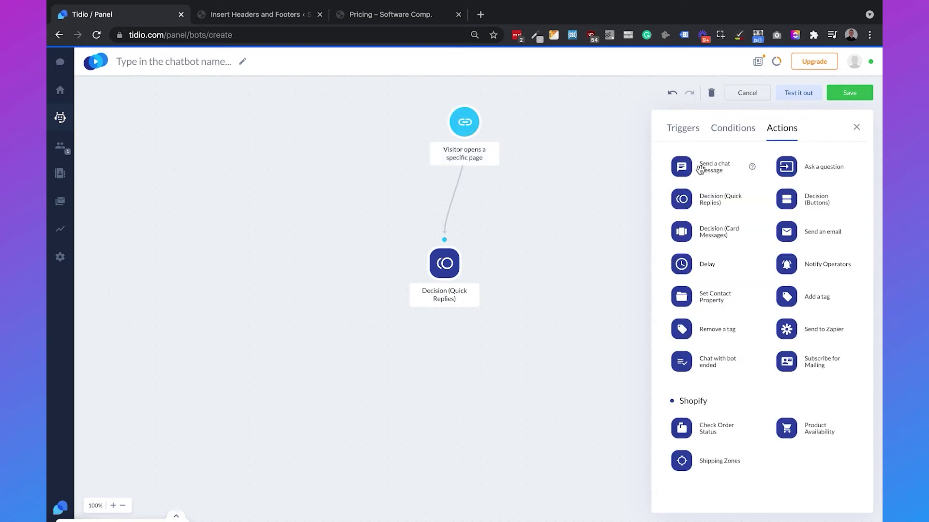
Step: Link a chat message to the "Yes, sure!" reply reading "Okay! Our pricing starts at $19, but we also provide a 14-day free trial!"
left_click_drag(700, 169, 450, 416)
left_click_drag(444, 287, 431, 378)
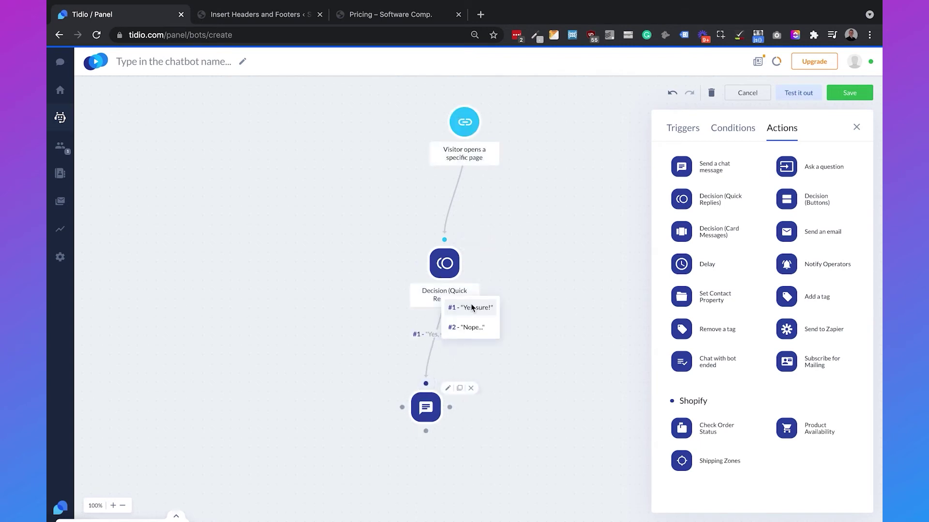
left_click(471, 306)
left_click(426, 407)
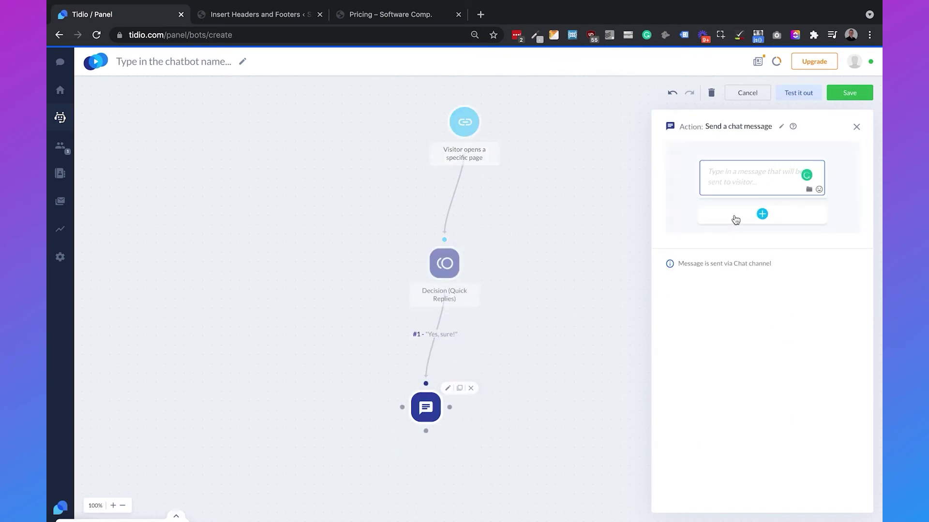
type("Okay! O")
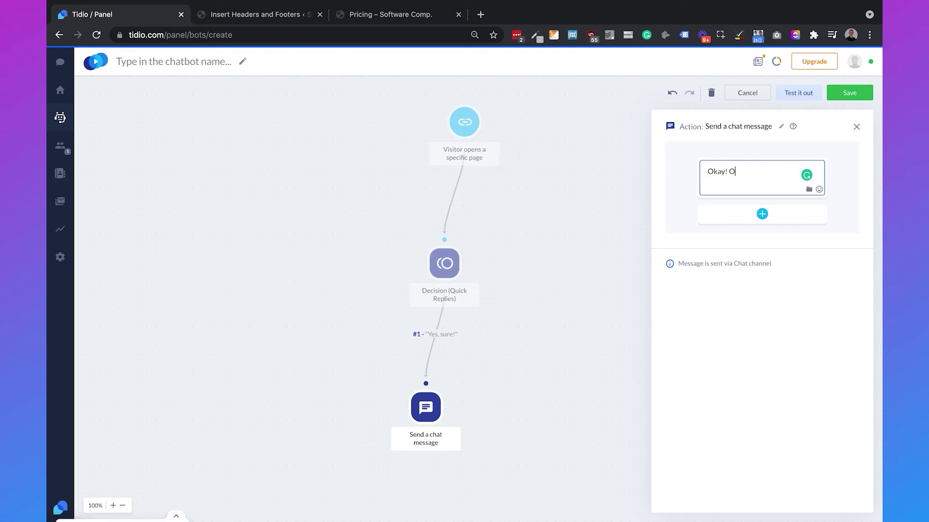
type("ur pricing starts at $19, but we")
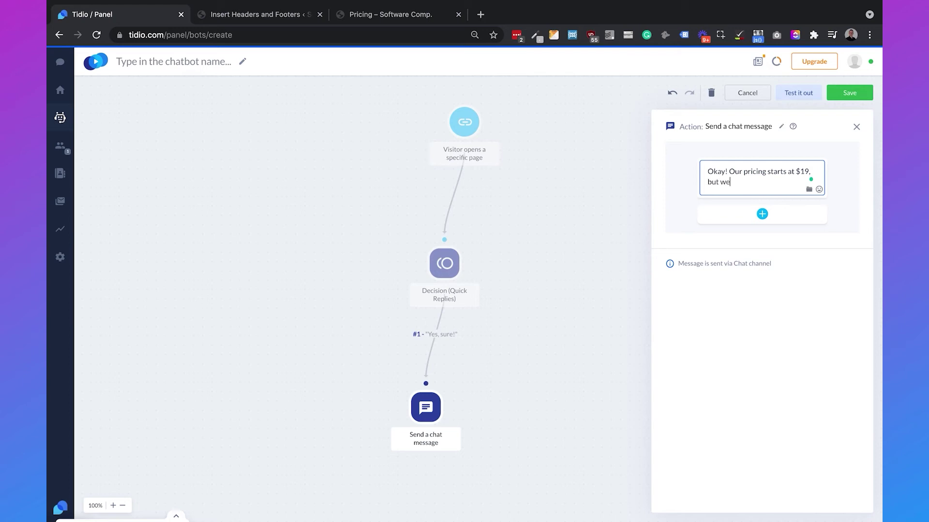
type(" also provide a 14-day free trial!")
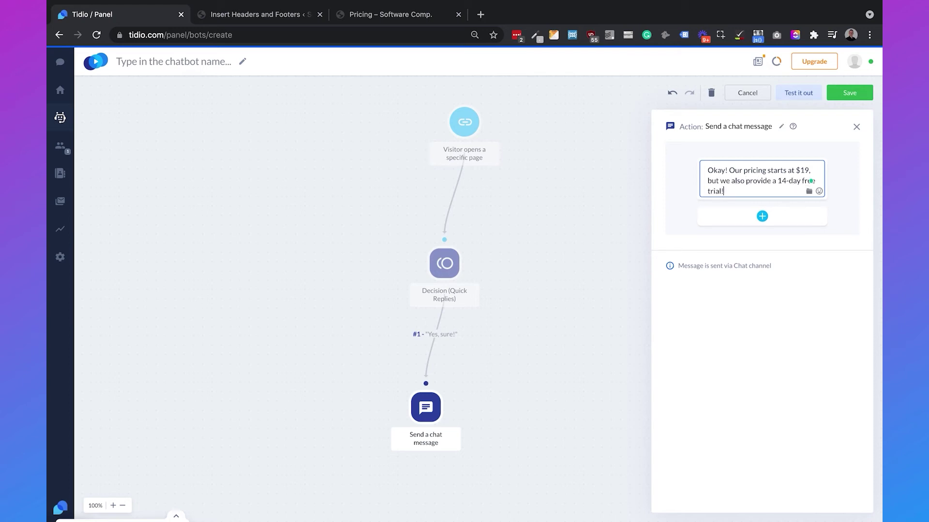
Step: Add a second chat message linked to the "Nope..." reply, reading "Okay, no worries!"
left_click_drag(535, 335, 451, 328)
left_click_drag(681, 167, 470, 402)
left_click_drag(385, 256, 465, 390)
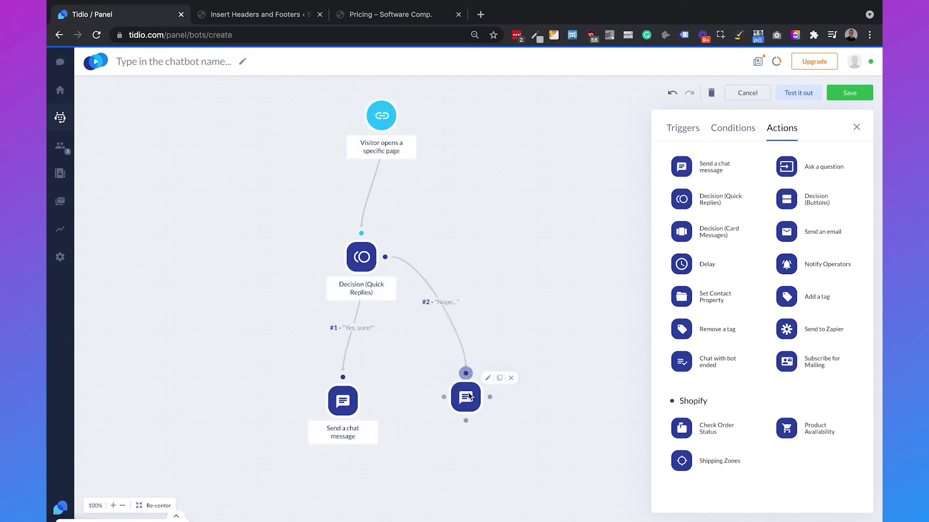
left_click(468, 398)
type("Okay, no worri")
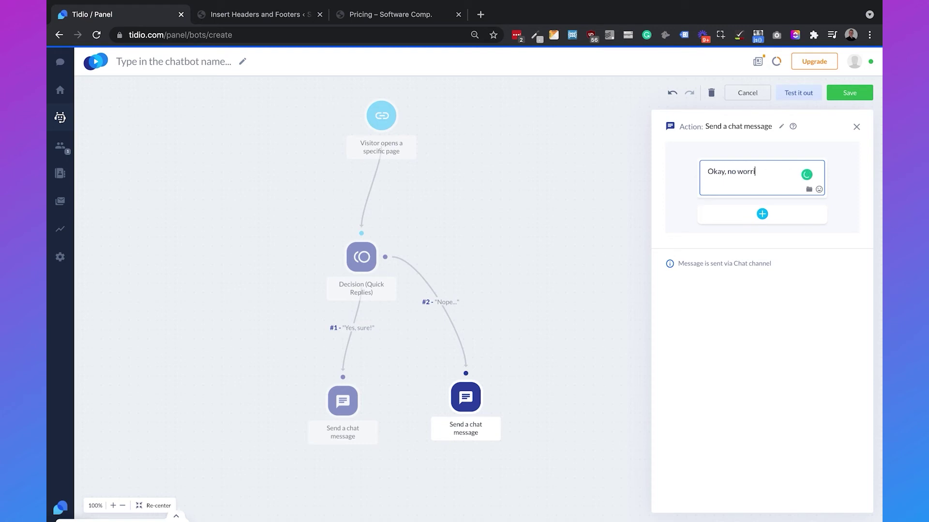
type("es!")
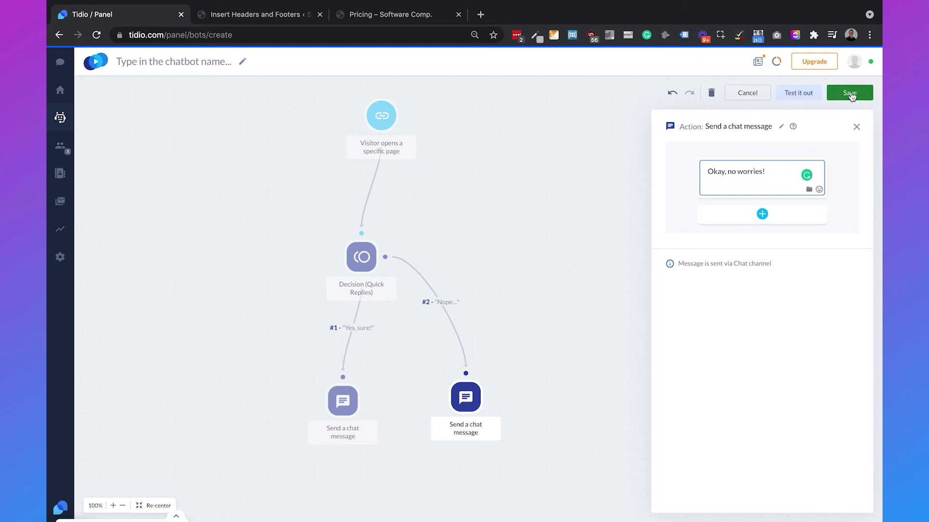
Step: Save the chatbot under the name "Pricing page" with the purpose "I want to increase sales"
left_click(850, 94)
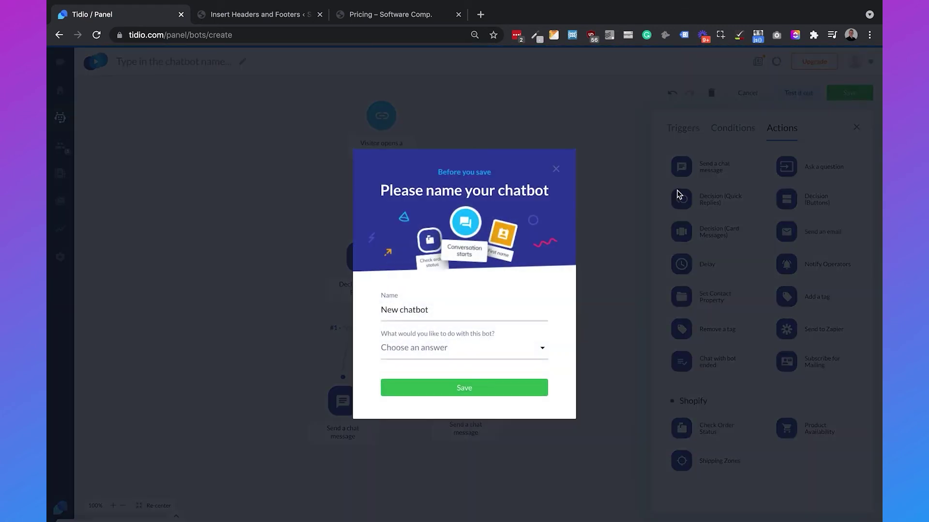
triple_click(461, 305)
type("Pricing page")
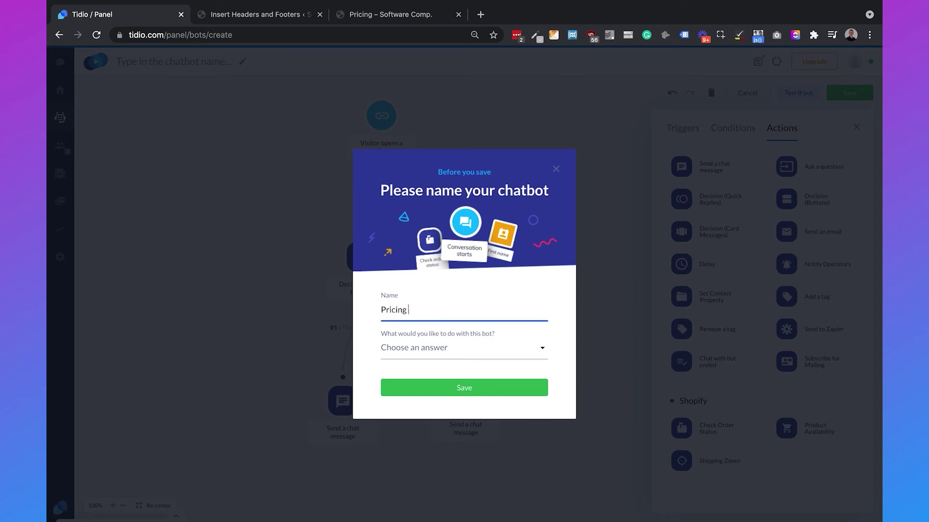
left_click(439, 350)
left_click(429, 374)
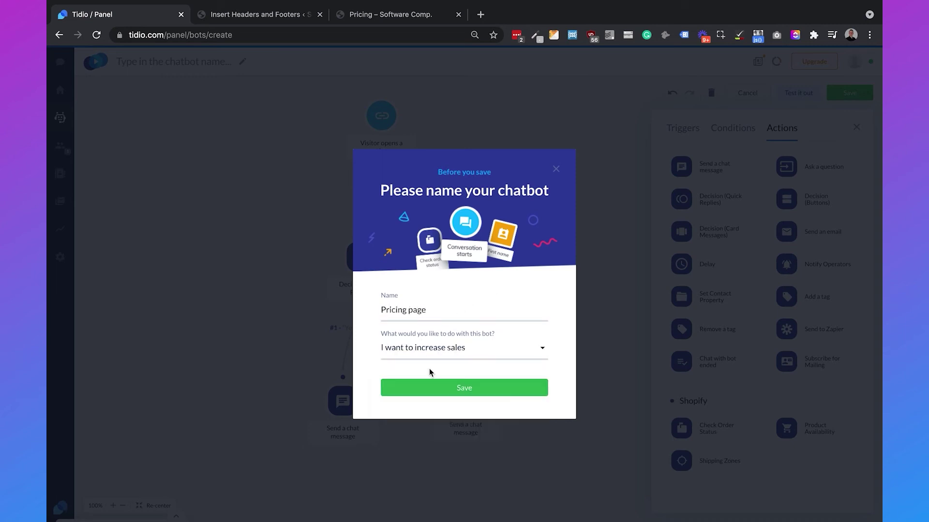
left_click(435, 394)
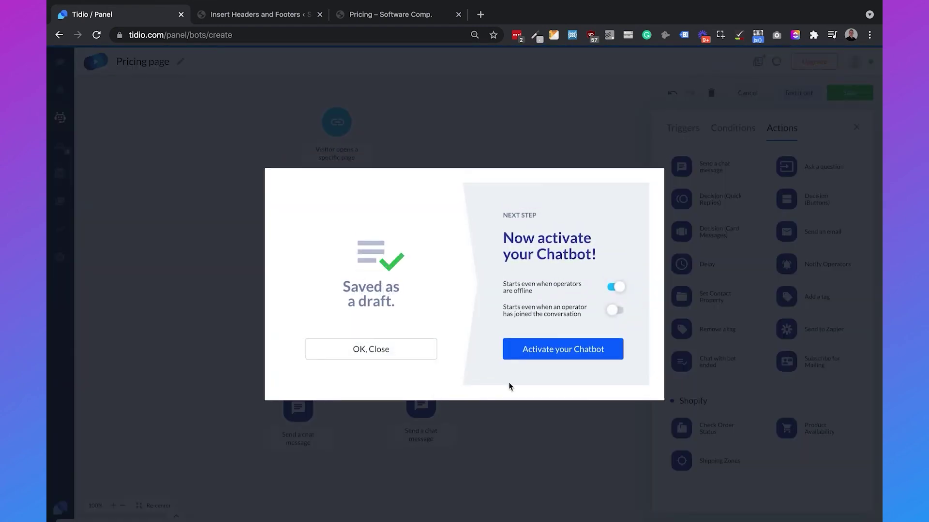
Step: Toggle the option for starting when operators are offline and activate the chatbot
left_click(617, 288)
left_click(540, 353)
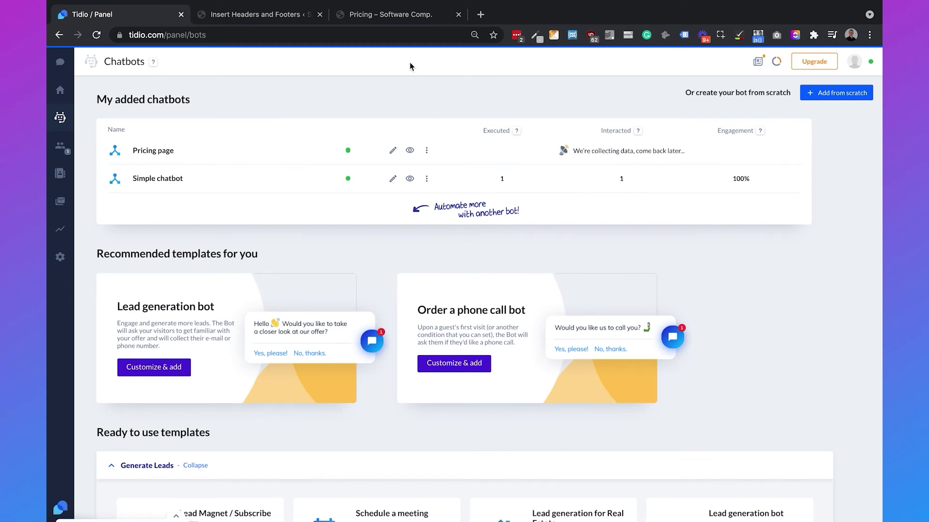
Step: Test the new chatbot on the website's pricing page with the "Yes, sure!" reply, and return to Tidio
left_click(390, 14)
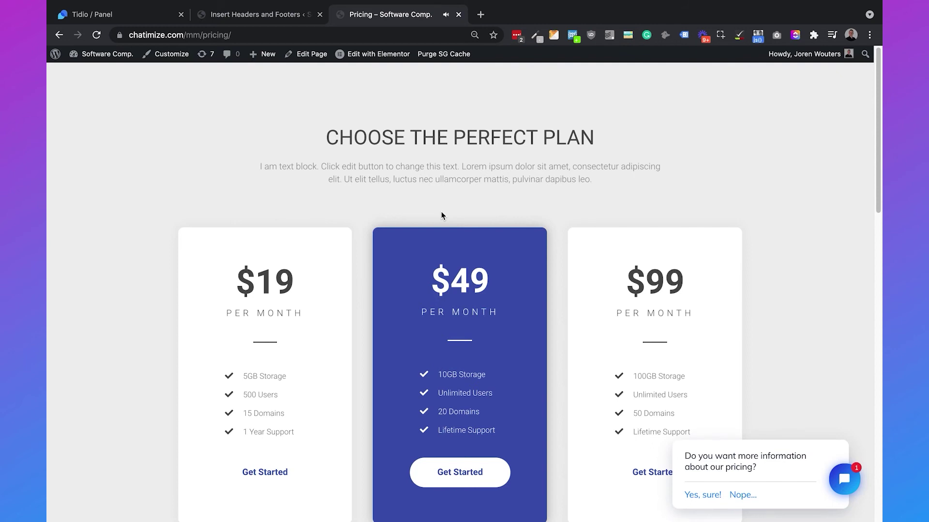
mouse_move(734, 454)
left_click(701, 495)
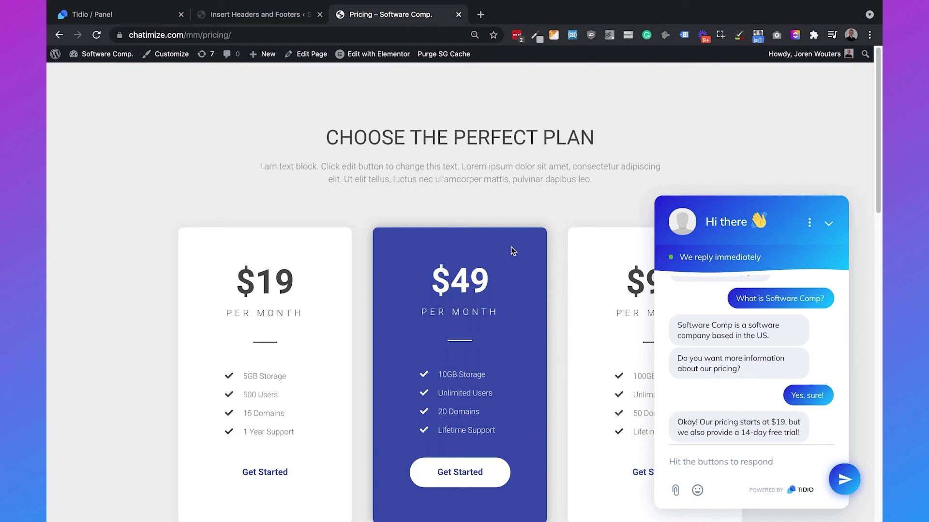
left_click(107, 12)
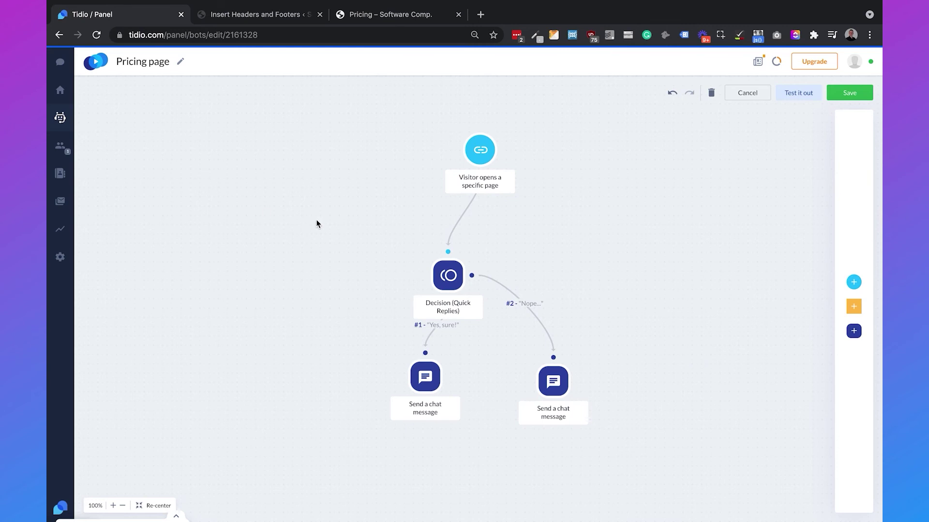
left_click(850, 309)
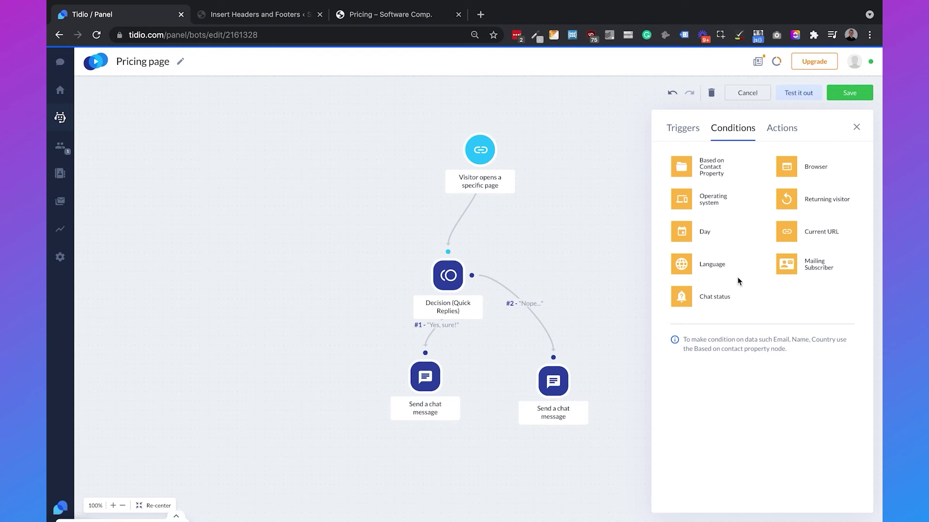
left_click_drag(787, 199, 556, 235)
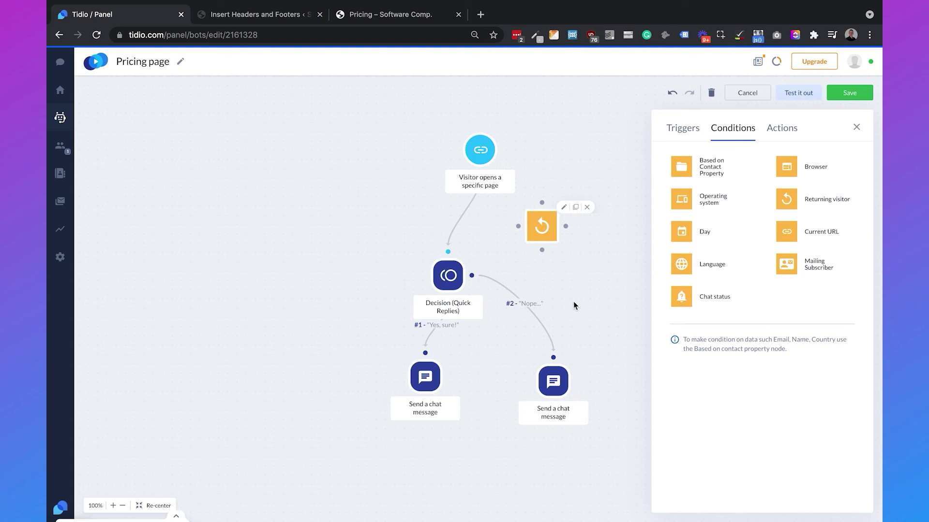
left_click(587, 208)
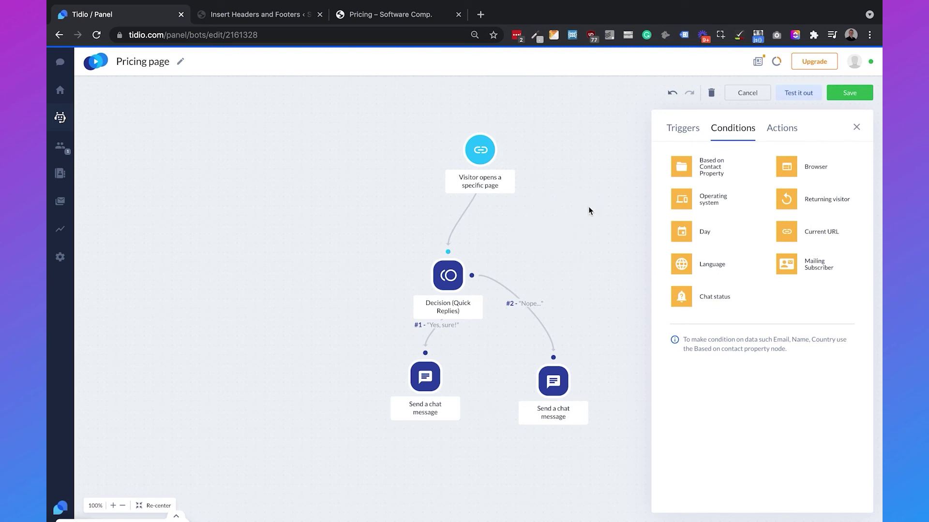
Step: Save the pricing-page chatbot, then add a "Talk to a human" quick reply to the Simple chatbot's Decision (Quick Replies) node
left_click(850, 93)
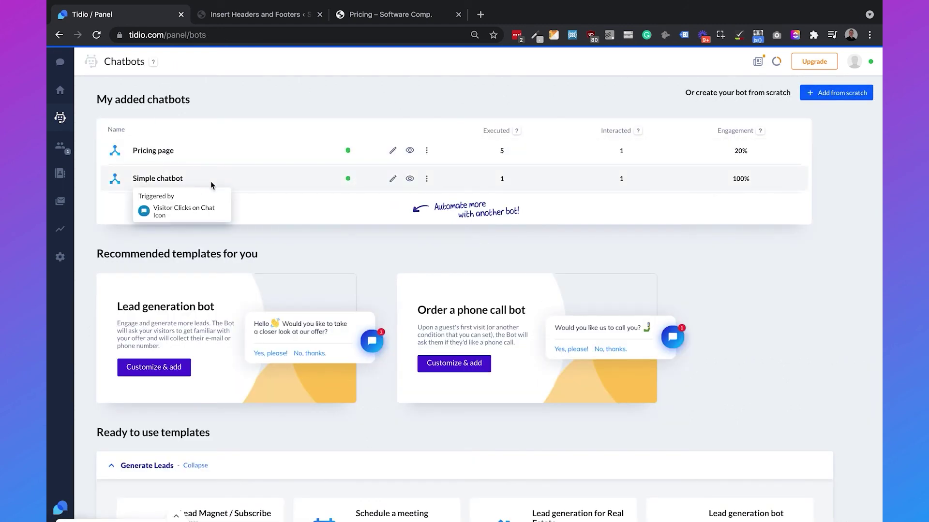
left_click(393, 180)
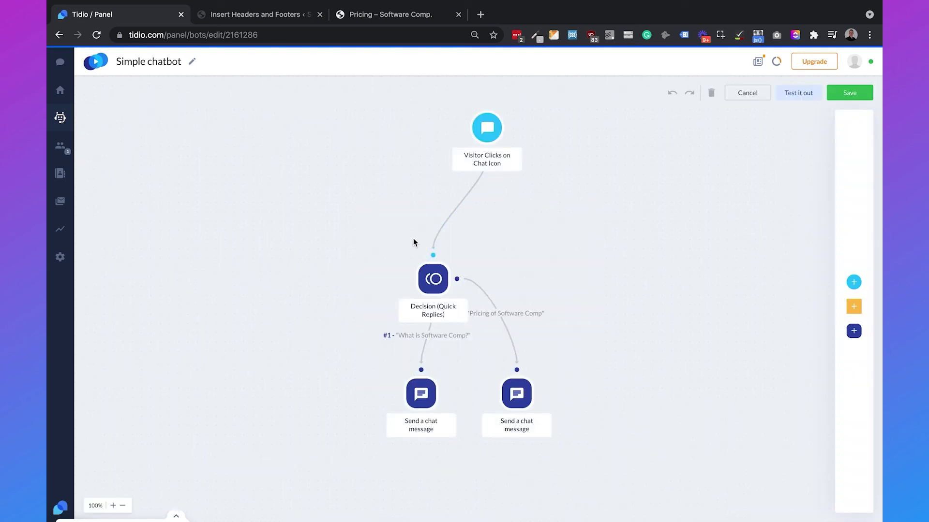
left_click(433, 279)
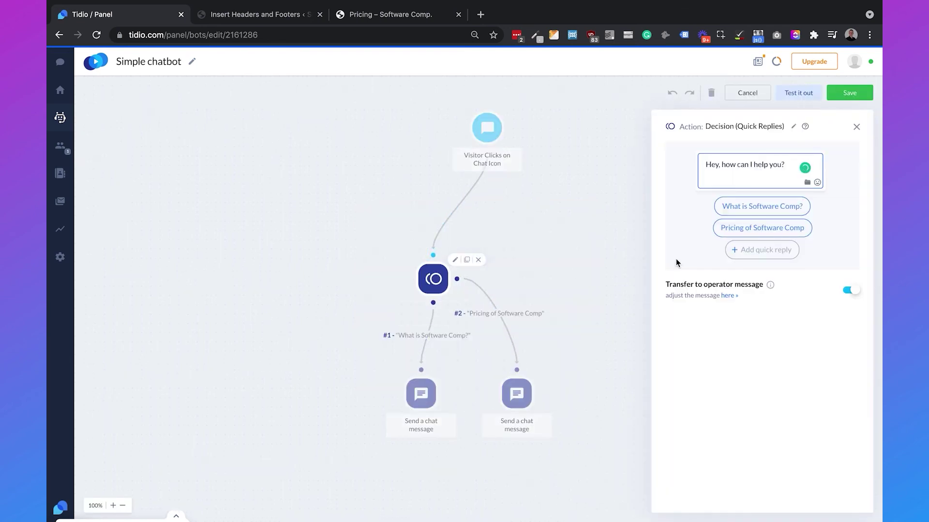
left_click(762, 250)
type("Talk to a human")
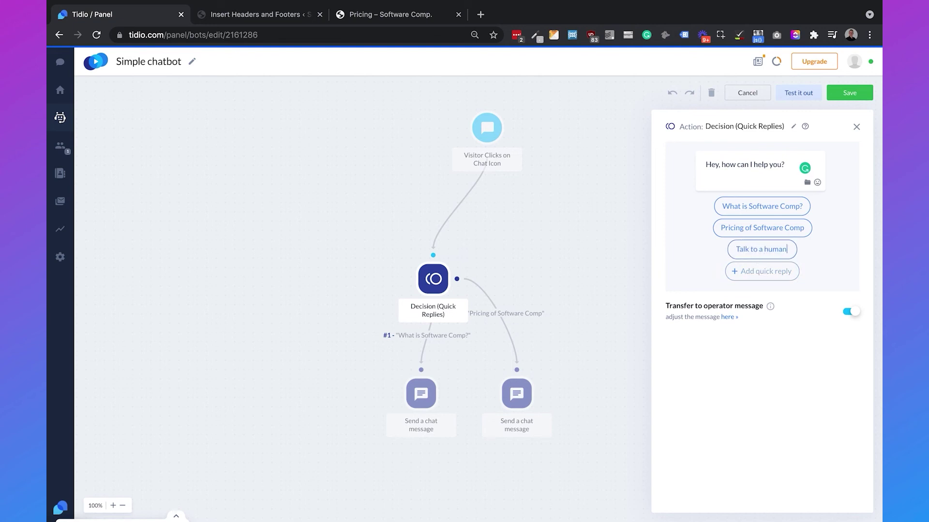
left_click(601, 241)
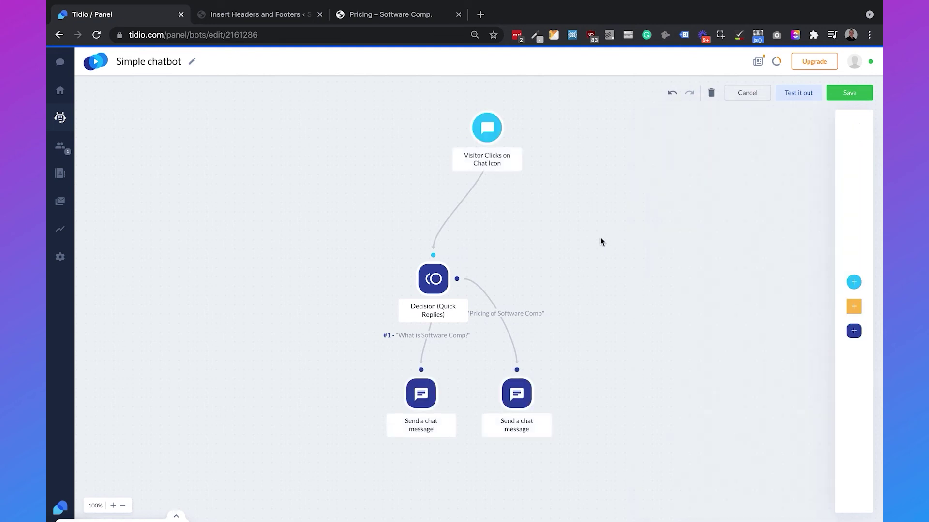
Step: Add a chat message reading "We will forward you to a human!" and link the "Talk to a human" reply to it
left_click(850, 279)
left_click(847, 127)
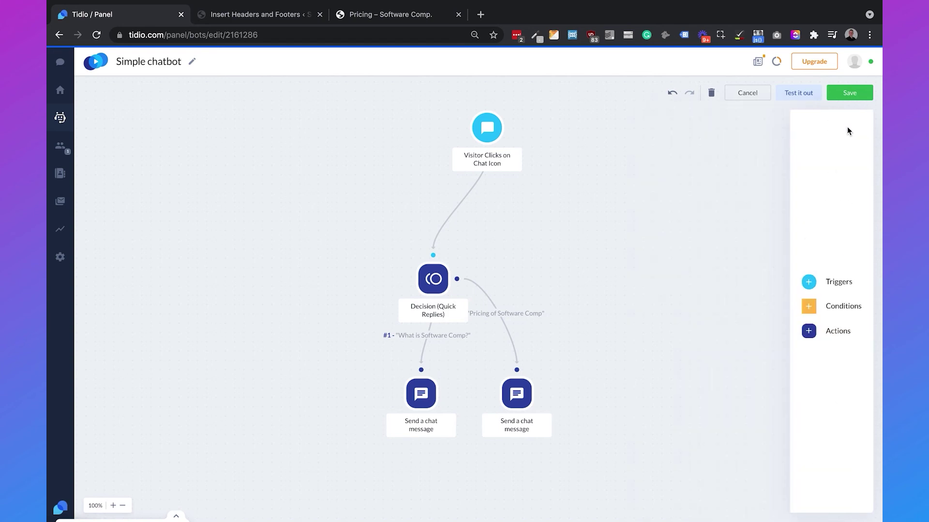
left_click(822, 332)
left_click_drag(702, 166, 315, 398)
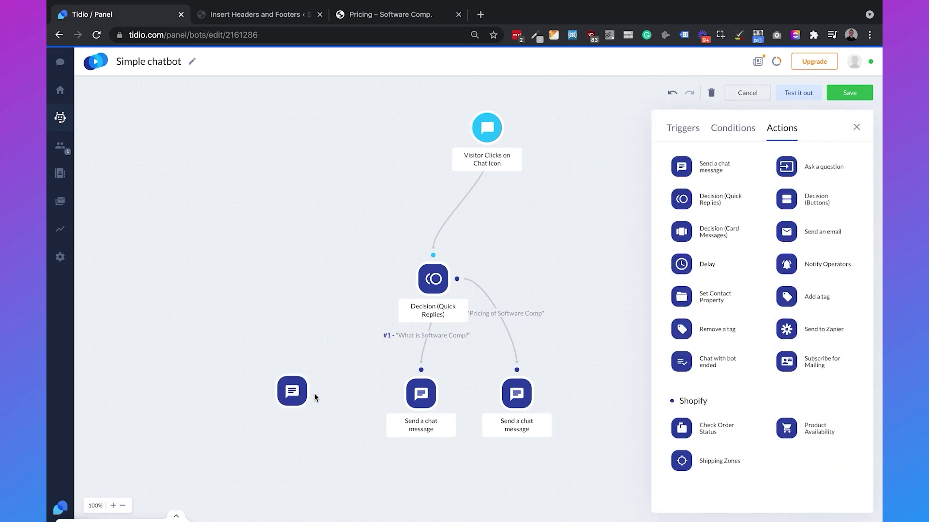
type("We")
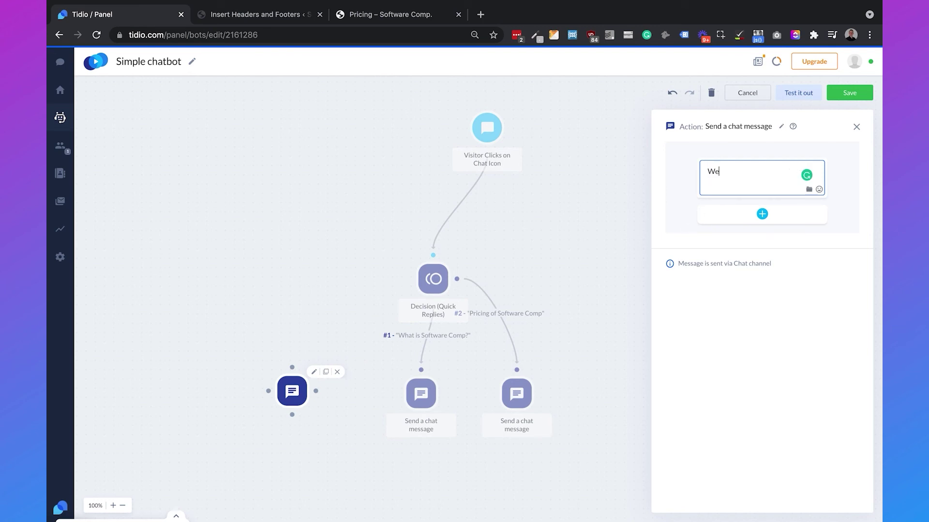
type(" will forward you to a human.")
left_click(315, 187)
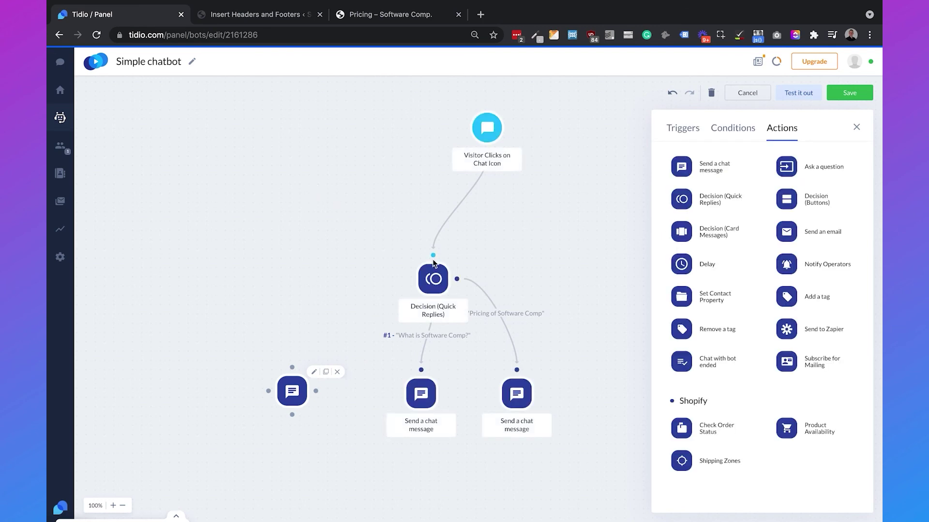
left_click_drag(409, 280, 292, 367)
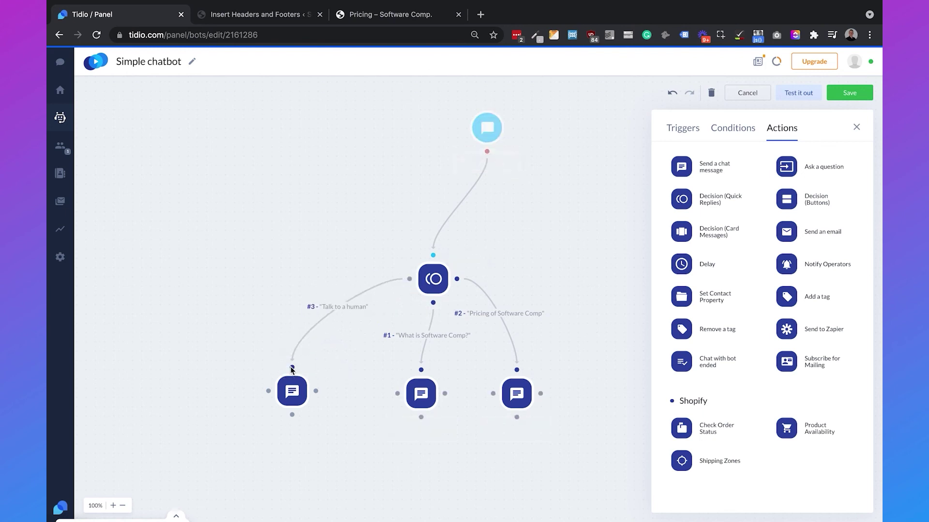
Step: Link a Notify Operators action below the new chat message, with the message "The user has a question.", and save the chatbot
scroll(260, 263, "down", 5)
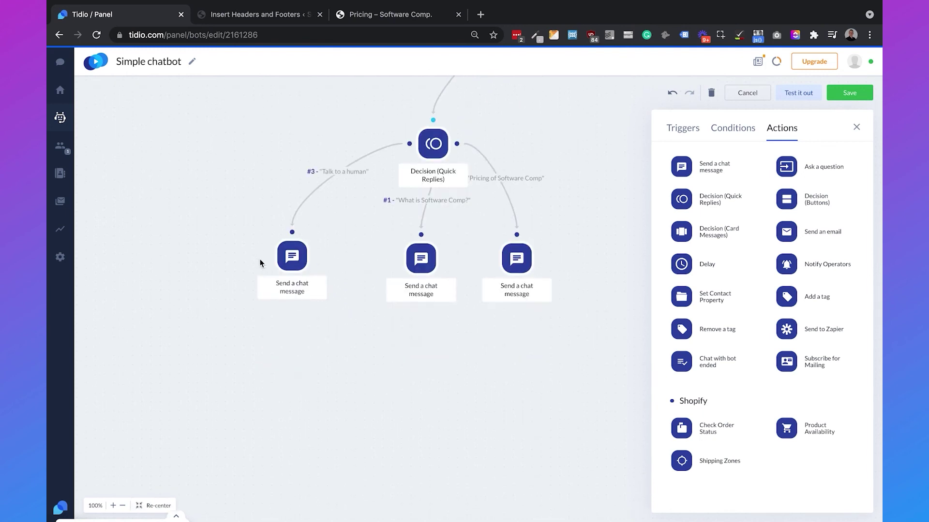
mouse_move(293, 274)
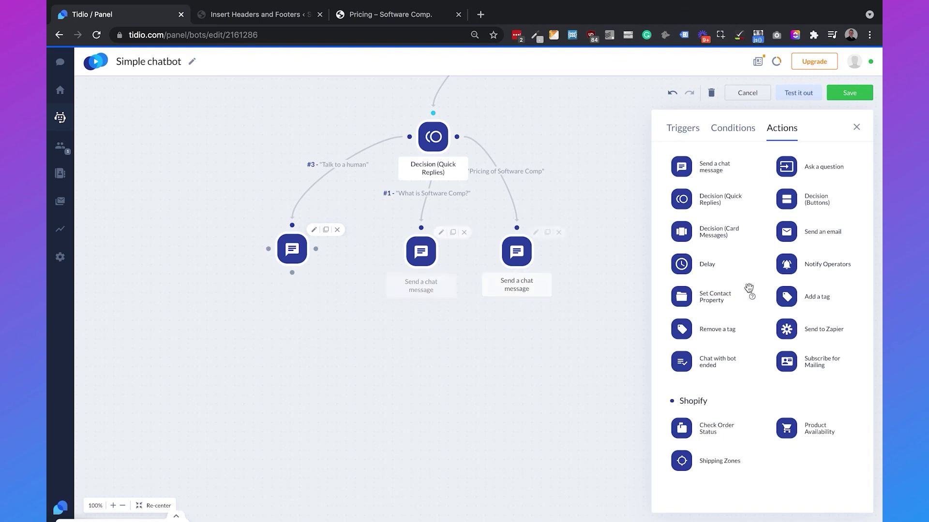
left_click_drag(827, 264, 295, 350)
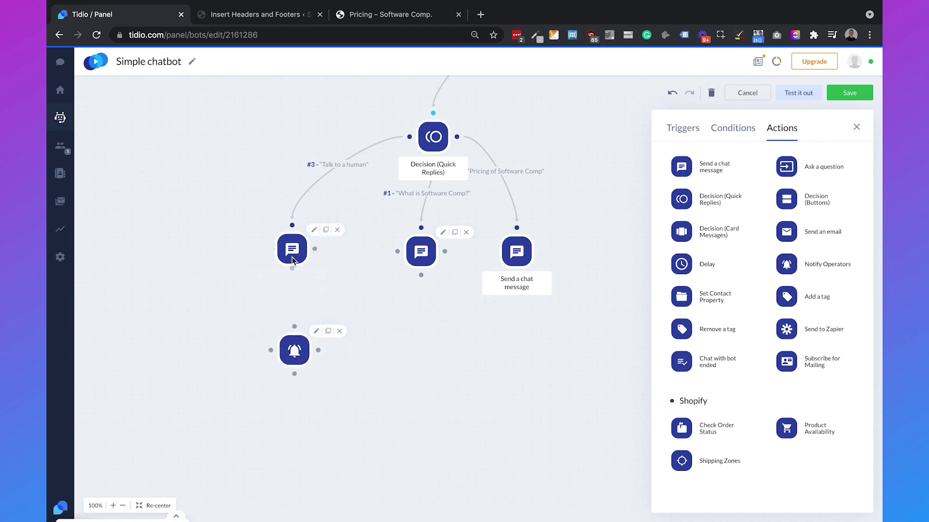
left_click_drag(292, 272, 297, 335)
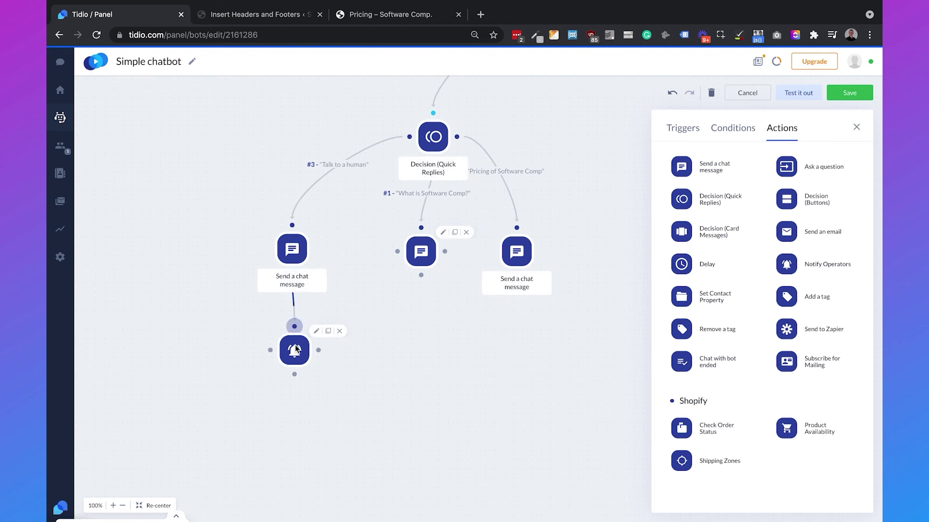
left_click(294, 340)
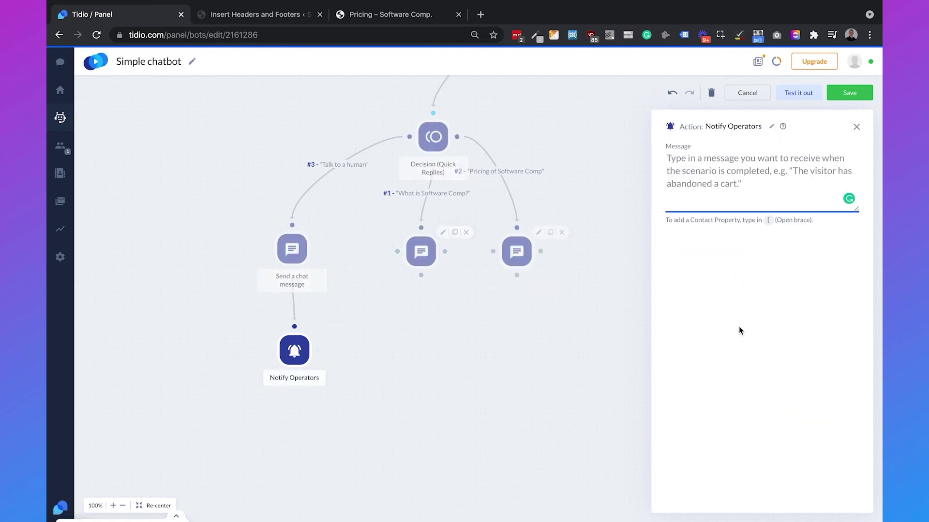
type("The")
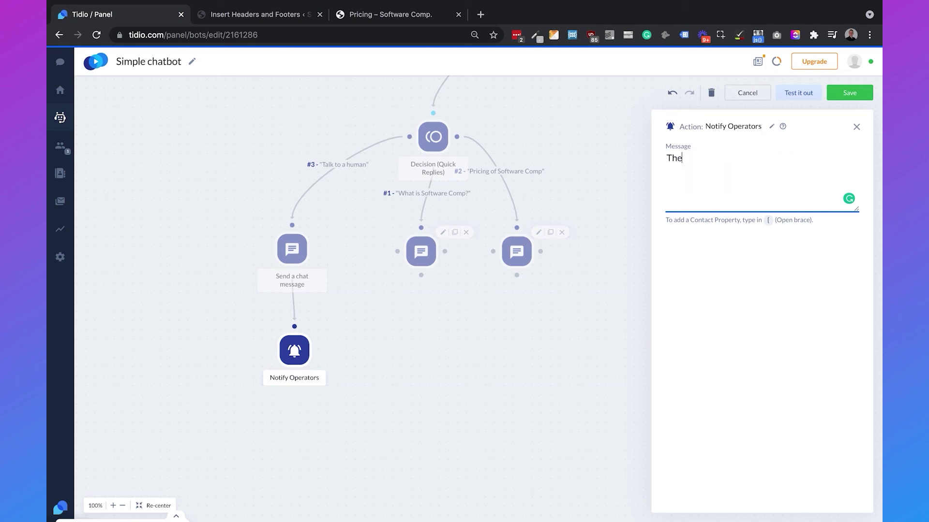
type(" user has a question.")
left_click(849, 93)
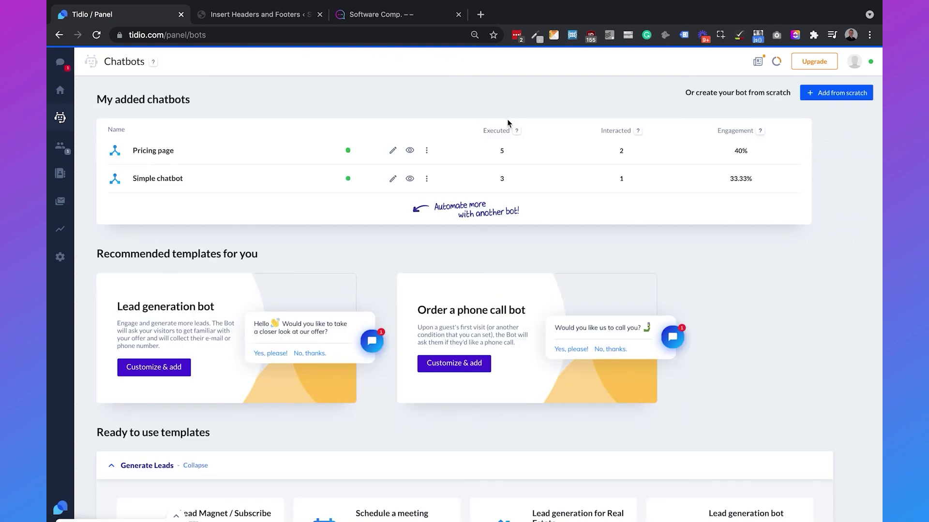
Step: Set the Simple chatbot's chat-icon trigger limitation to "unlimited (send on each visit)" and save the chatbot
left_click(392, 183)
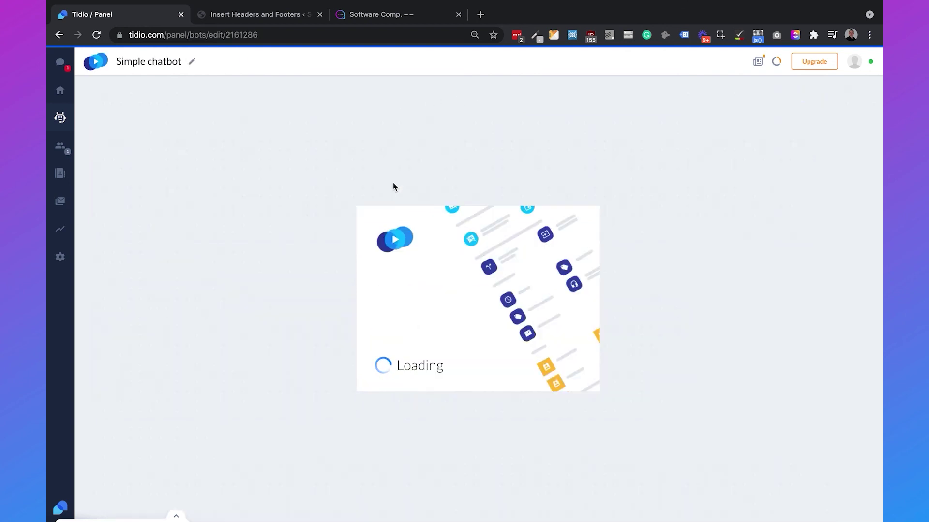
left_click_drag(431, 170, 373, 211)
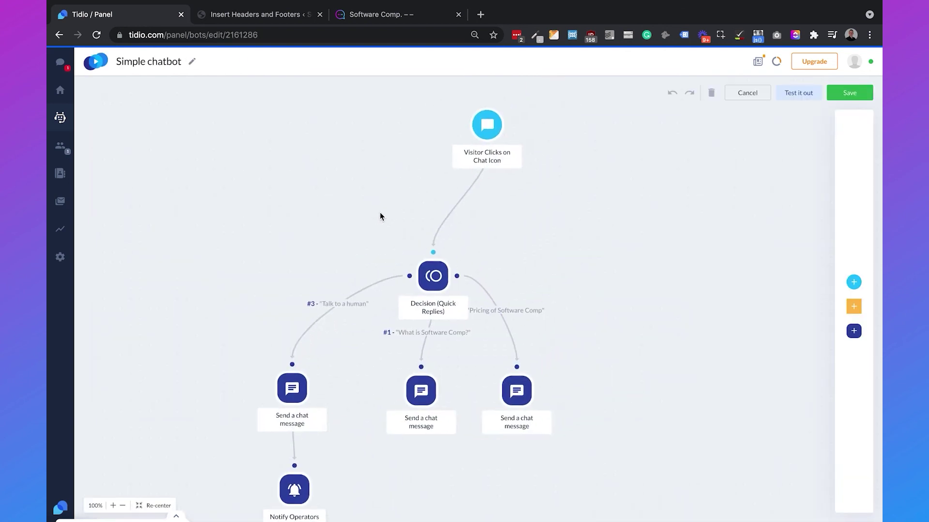
left_click(492, 134)
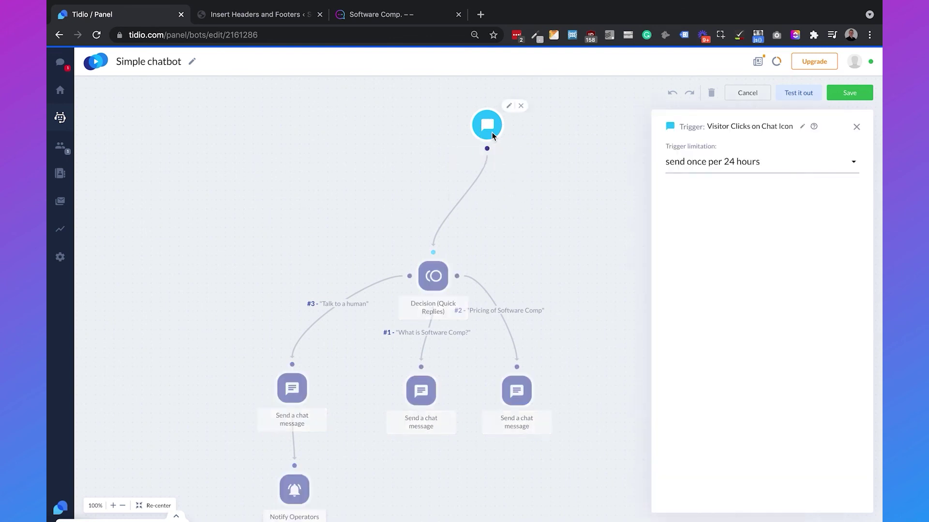
left_click(703, 165)
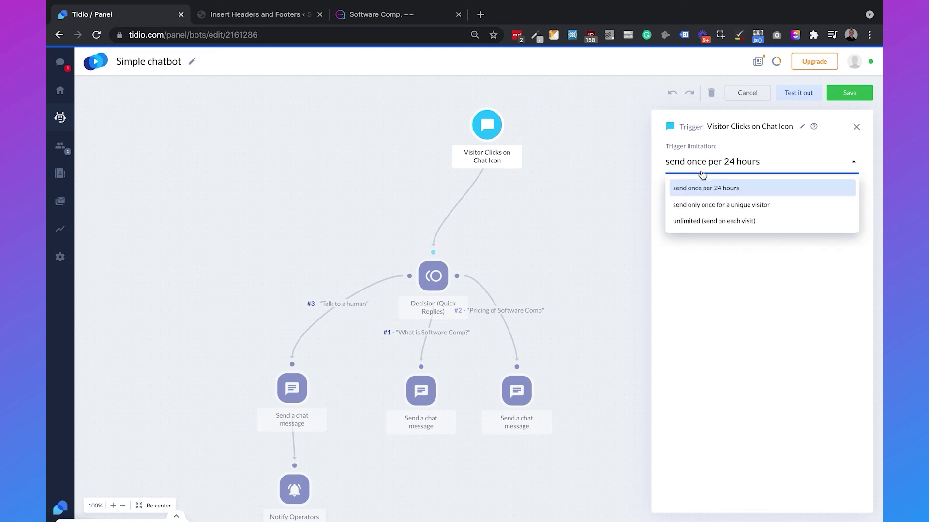
left_click(691, 222)
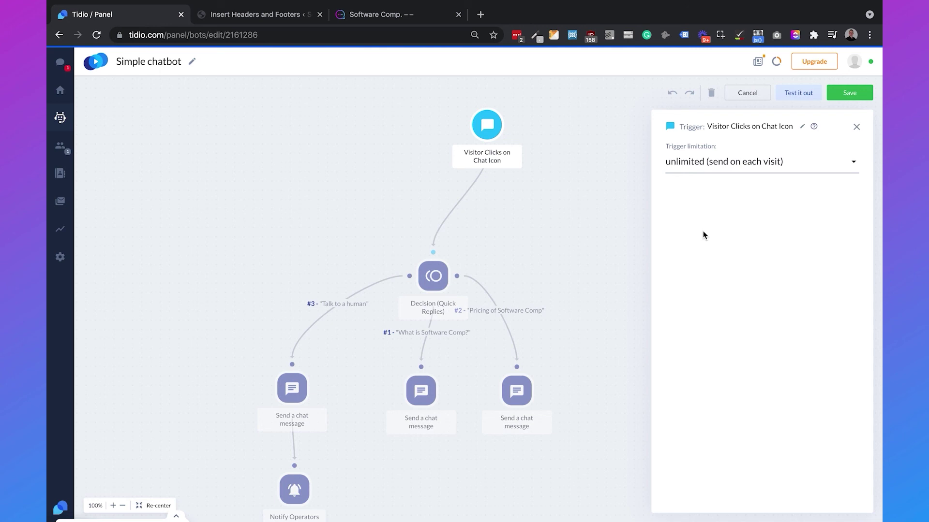
left_click(848, 96)
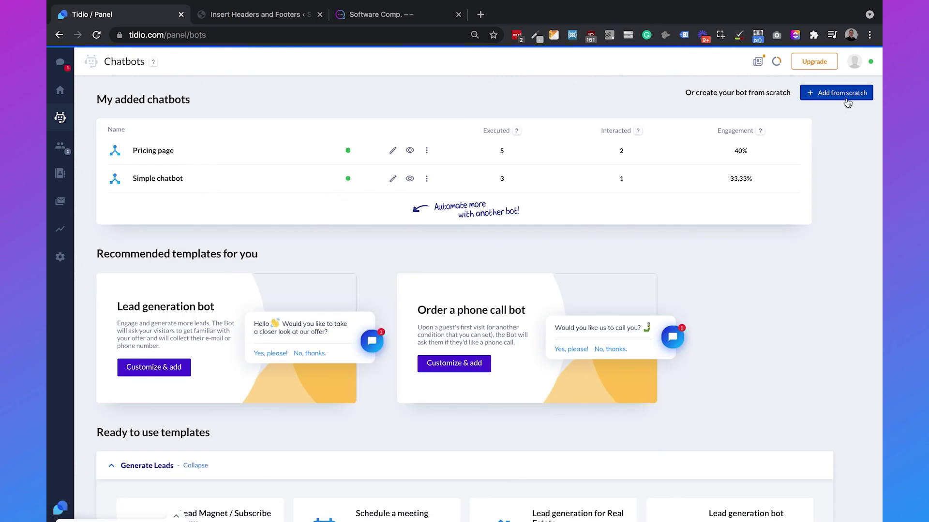
Step: Reload the website's homepage and test the chat widget with the "Talk to a human" reply
left_click(387, 19)
left_click(375, 31)
key("Return")
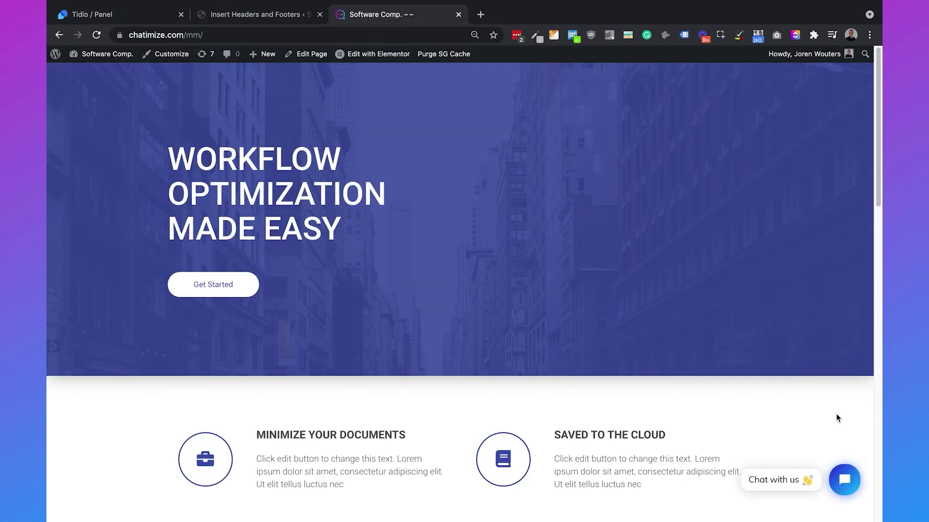
left_click(844, 478)
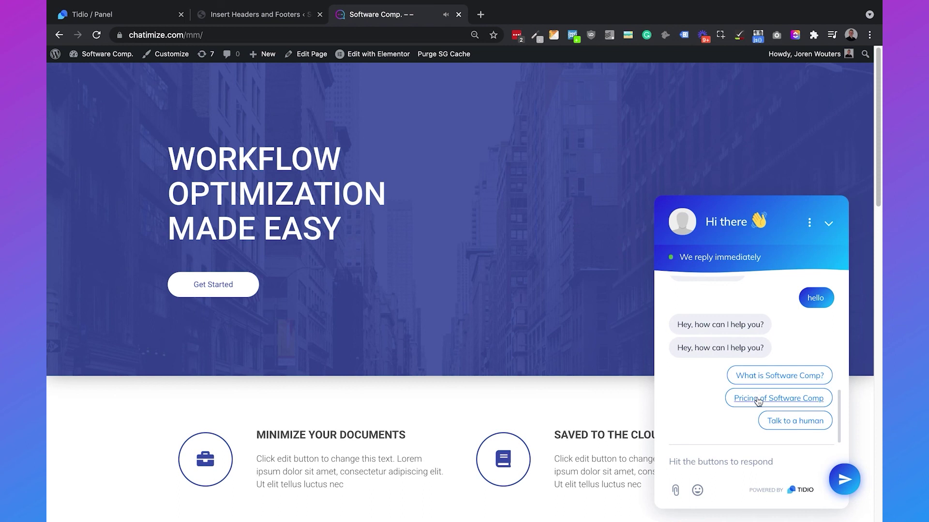
left_click(784, 422)
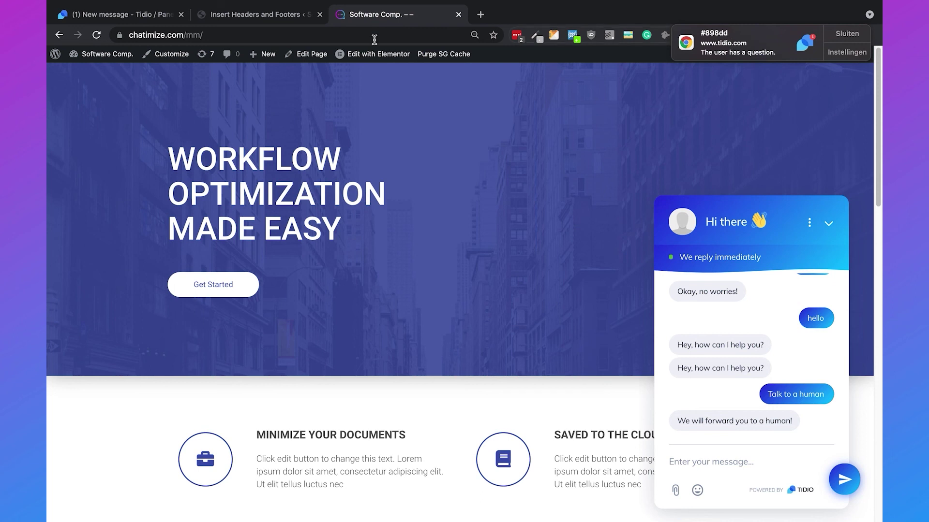
Step: Switch to Tidio, join the visitor's unassigned conversation and reply "What is your question?"
left_click(112, 20)
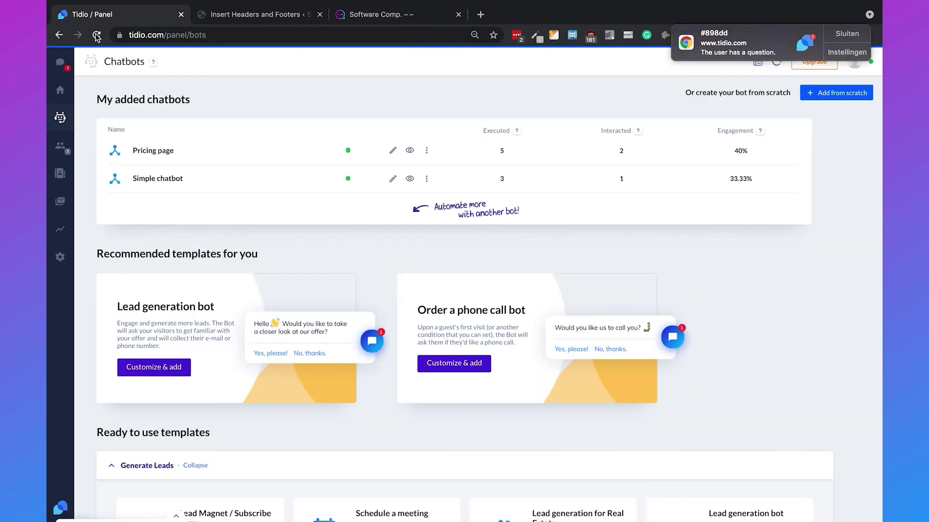
left_click(60, 63)
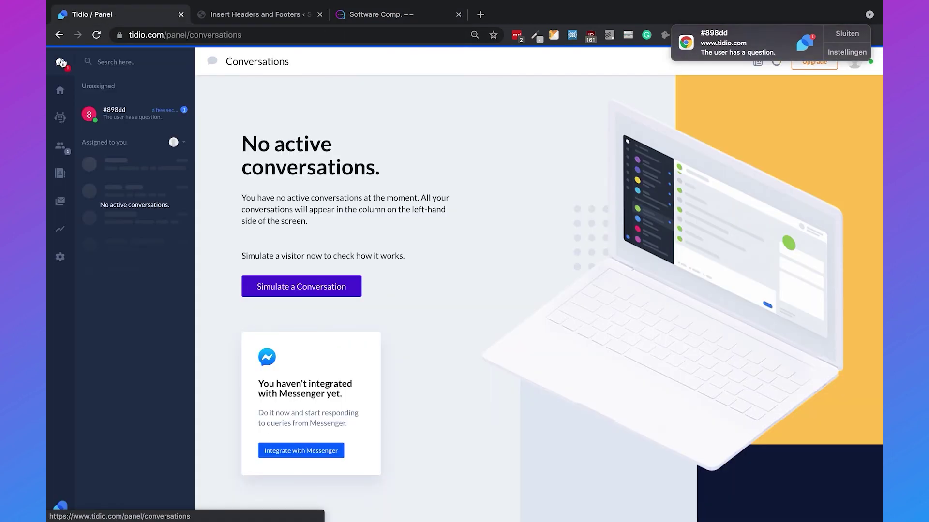
left_click(126, 113)
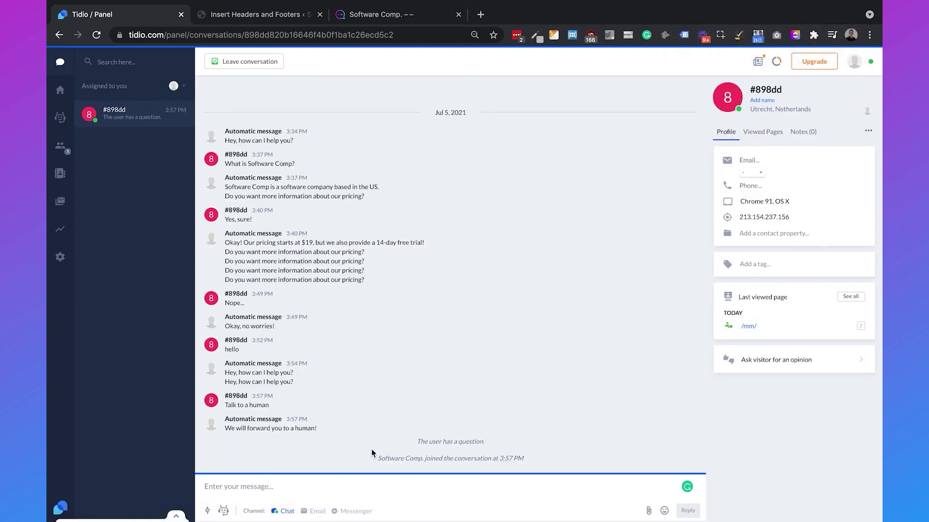
type("What is your")
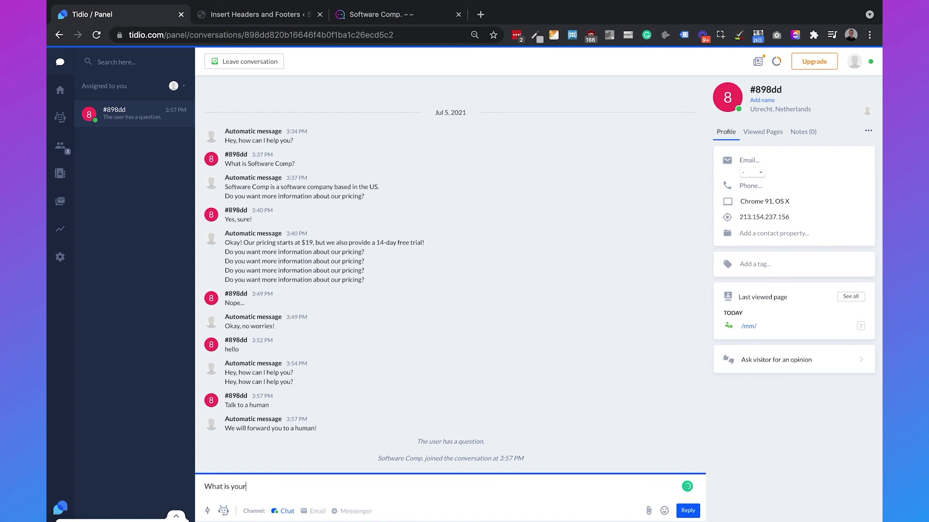
type(" question?")
key("Return")
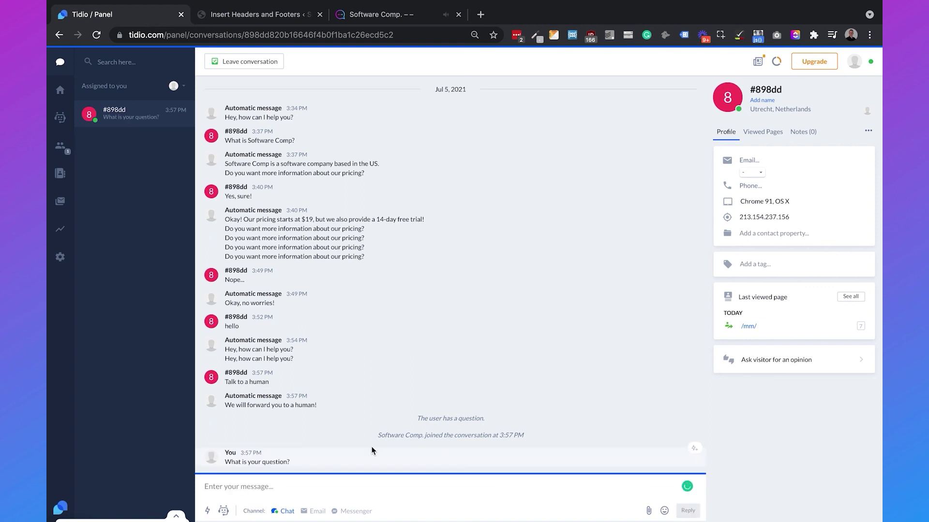
Step: Answer as the visitor in the website's chat widget with "What is your pricing?" and return to the Tidio conversation
left_click(384, 14)
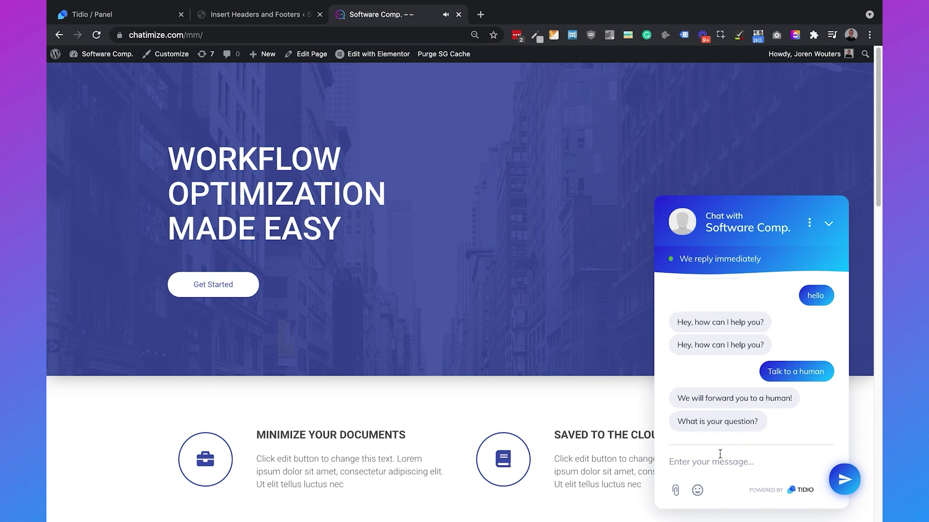
type("Wh")
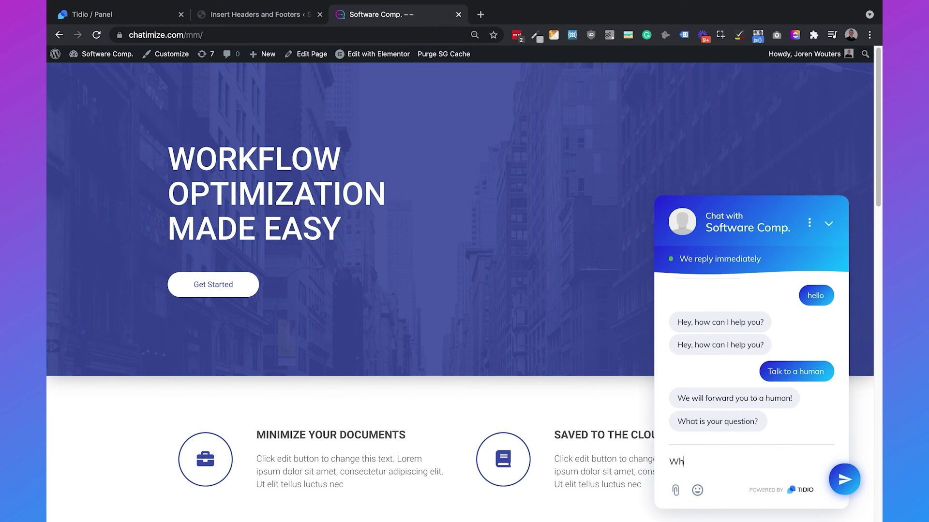
type("at is your pricing?")
key("Return")
left_click(100, 15)
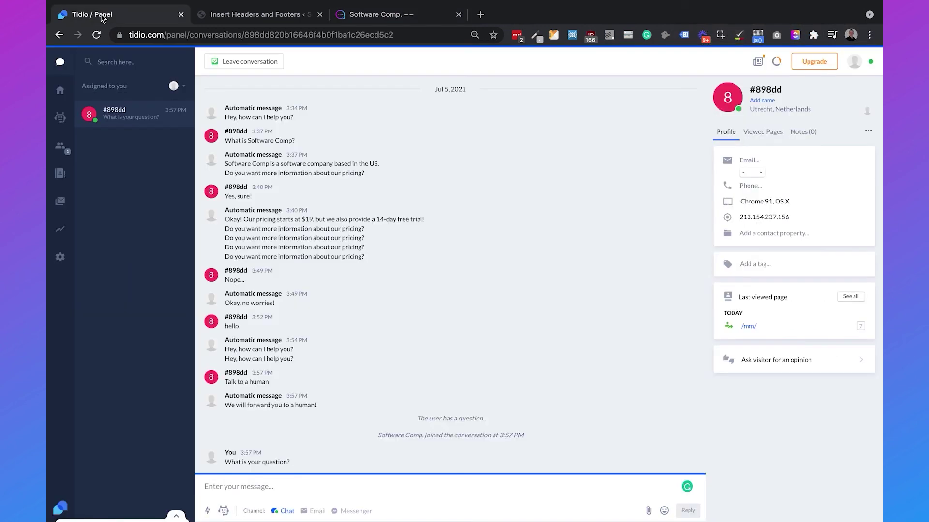